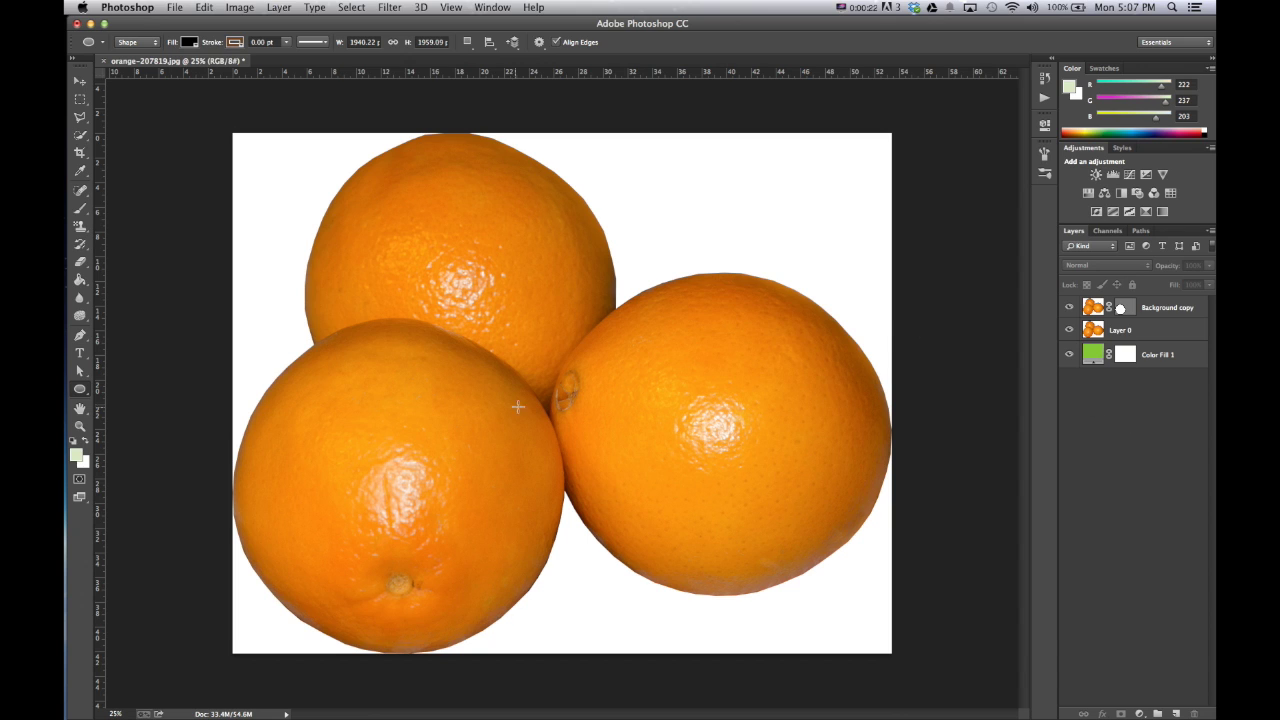
Step: Preview the image without the three-orange layer, then revert to the original orange-207819.jpg snapshot
{"action": "left_click", "coordinate": [1069, 330]}
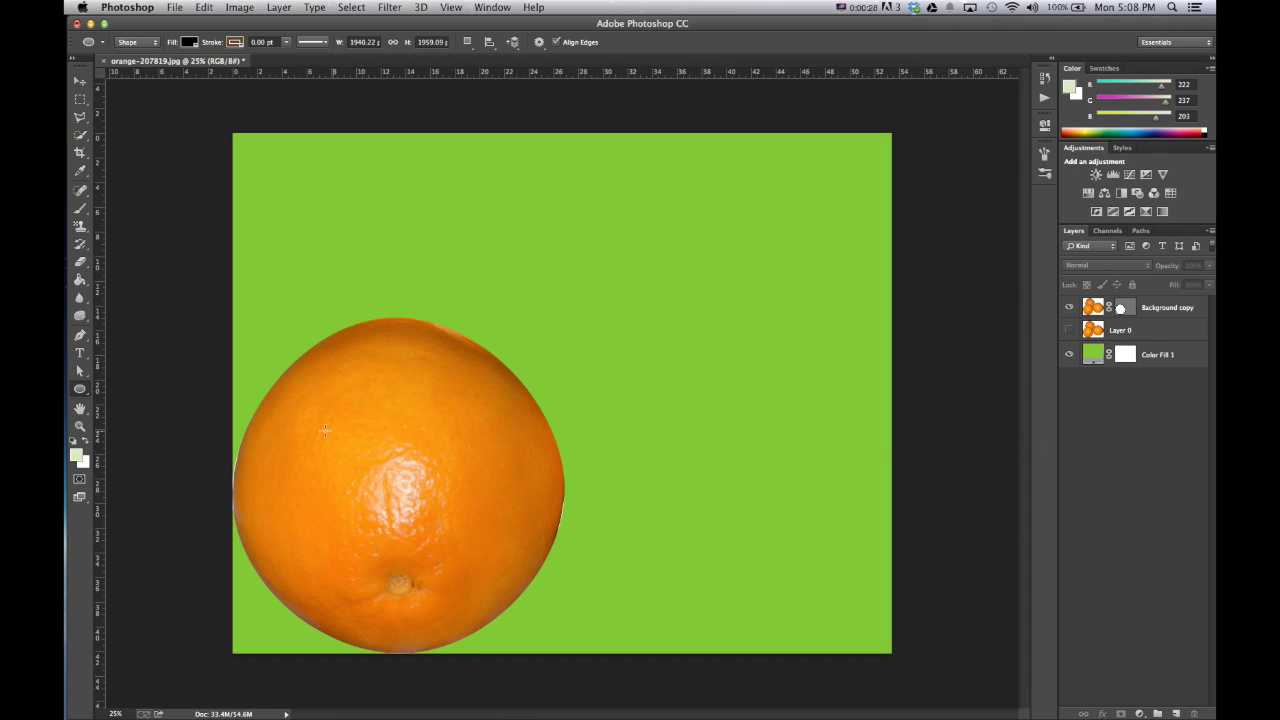
{"action": "left_click", "coordinate": [1070, 330]}
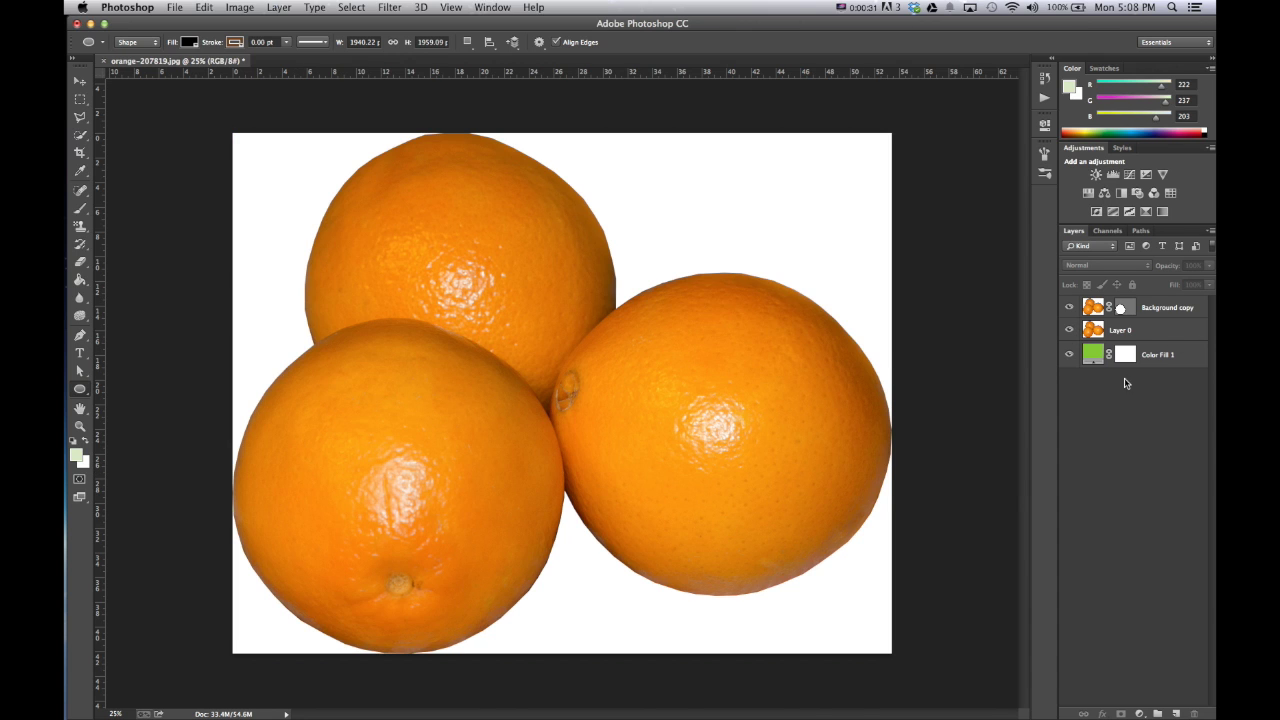
{"action": "left_click", "coordinate": [1044, 78]}
{"action": "scroll", "coordinate": [1024, 124], "scroll_direction": "up", "scroll_amount": 5}
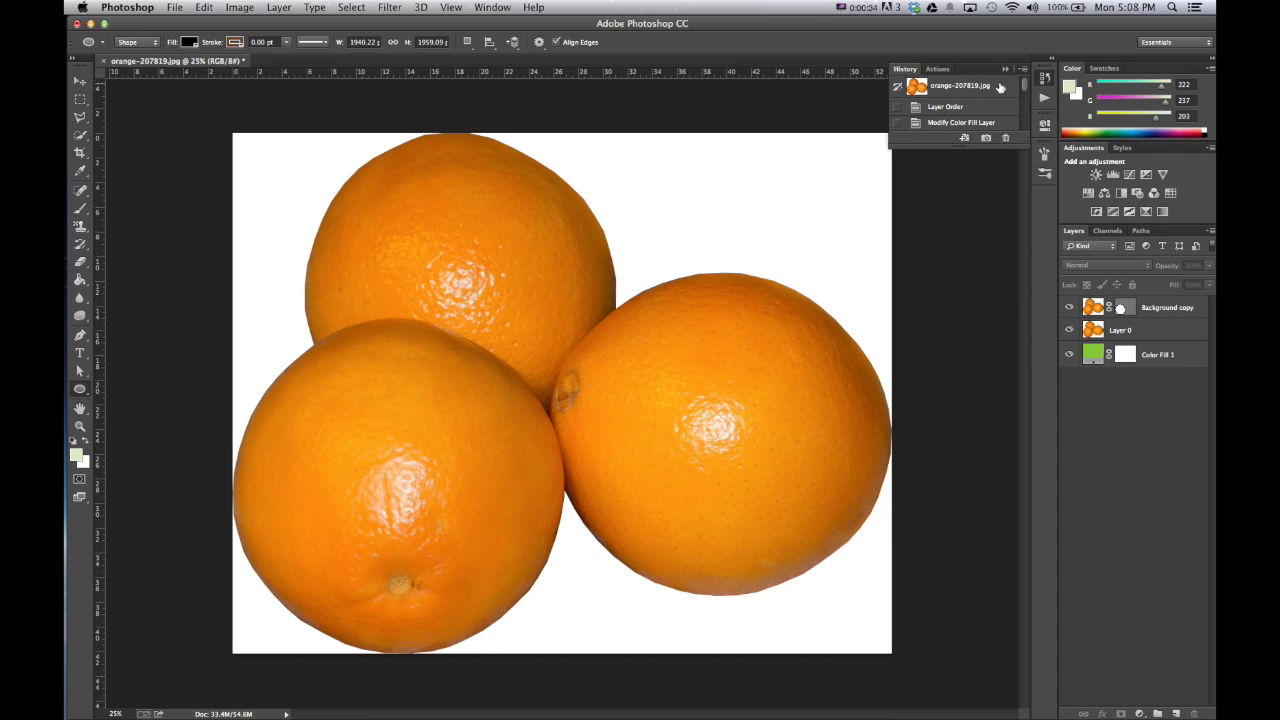
{"action": "left_click", "coordinate": [980, 87]}
{"action": "left_click", "coordinate": [1005, 70]}
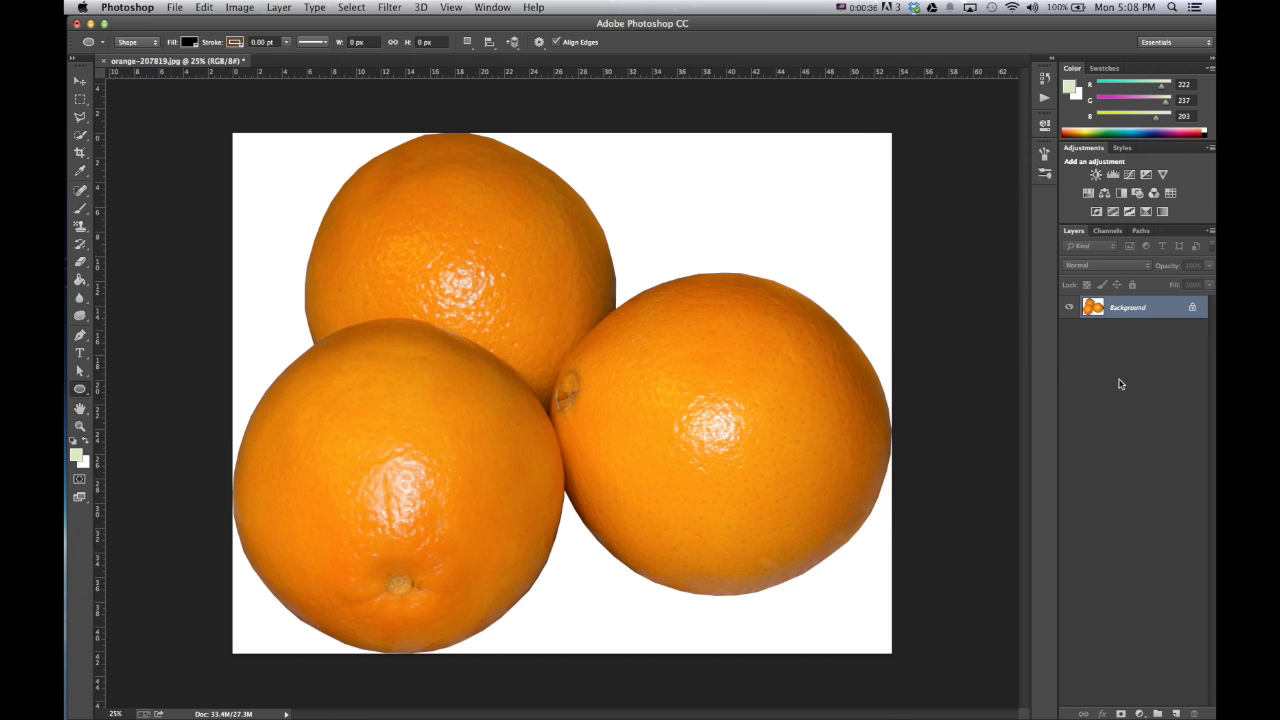
Step: Convert the locked Background into an editable layer named Layer 0
{"action": "right_click", "coordinate": [1129, 318]}
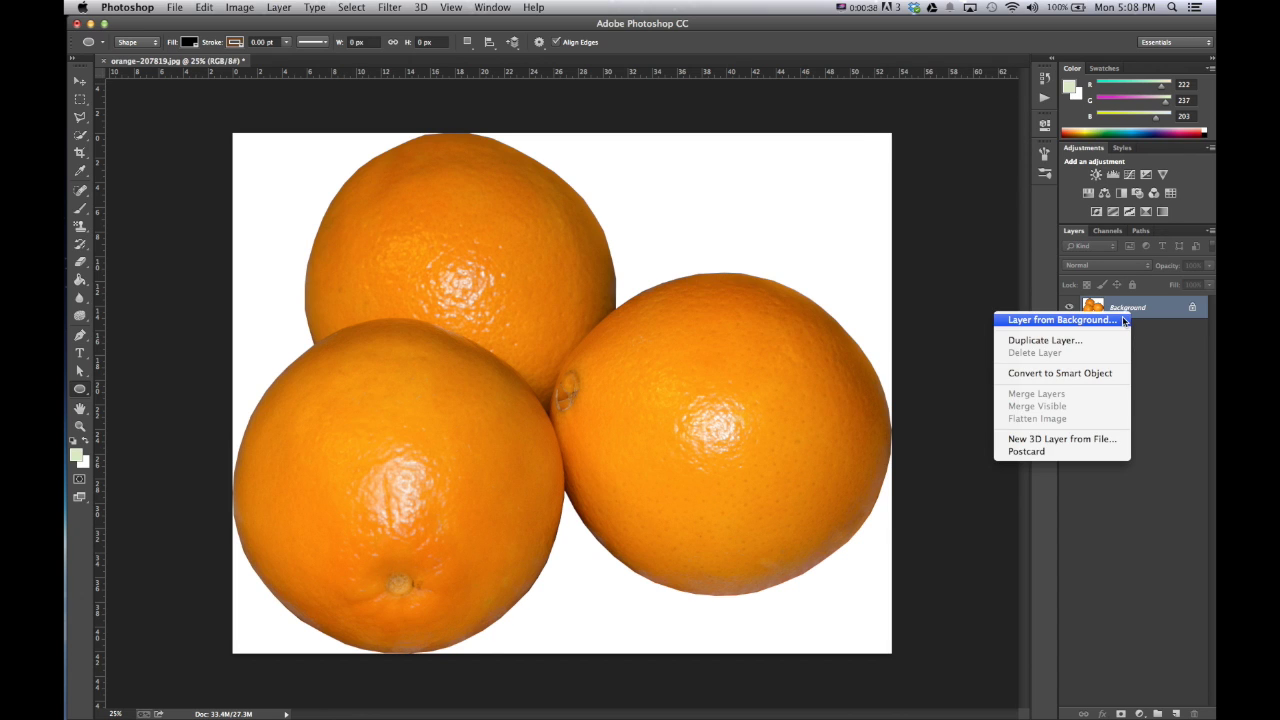
{"action": "left_click", "coordinate": [1060, 320]}
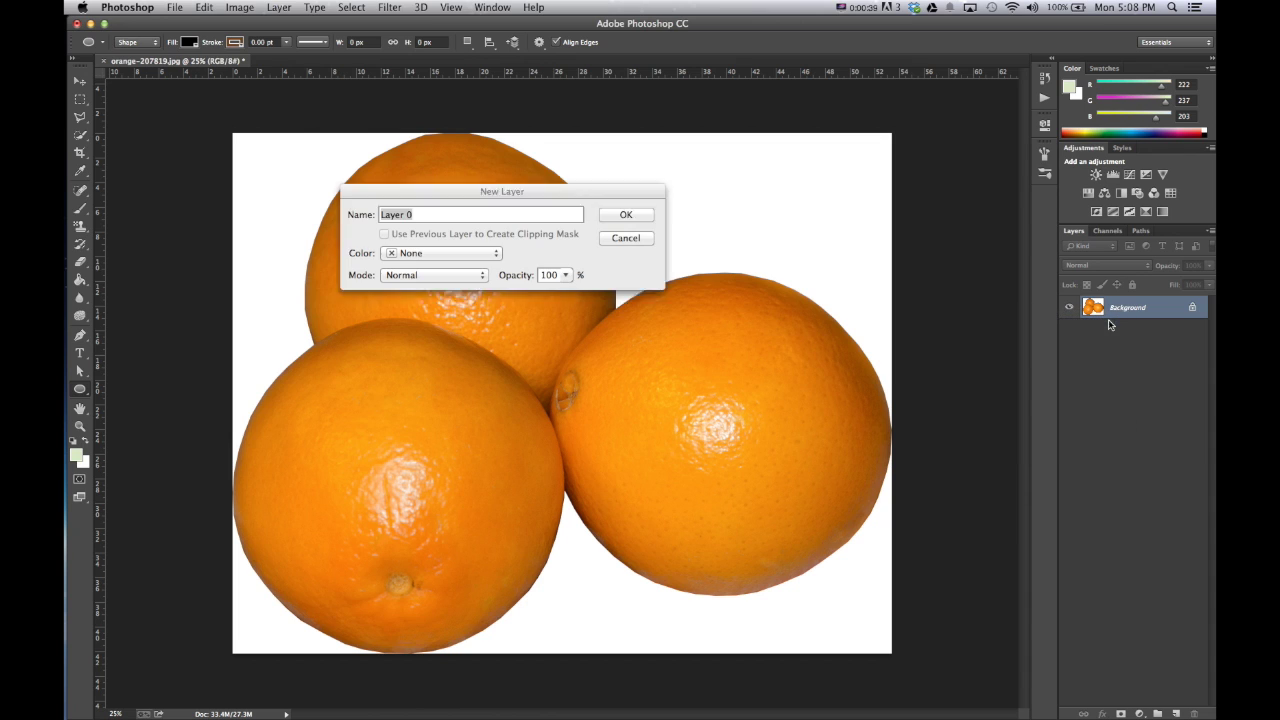
{"action": "left_click", "coordinate": [631, 215]}
{"action": "left_click", "coordinate": [1125, 399]}
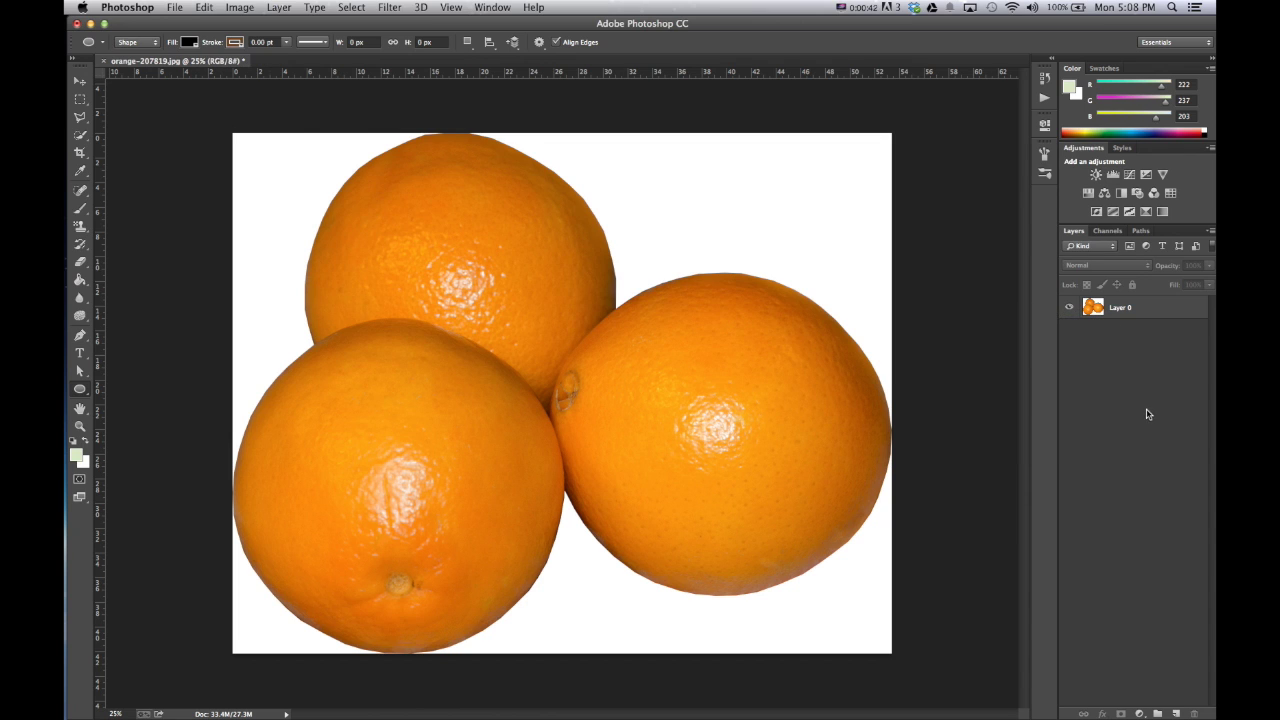
Step: Use the Eraser on Layer 0 to erase broad swaths across the top and right oranges
{"action": "left_click", "coordinate": [80, 261]}
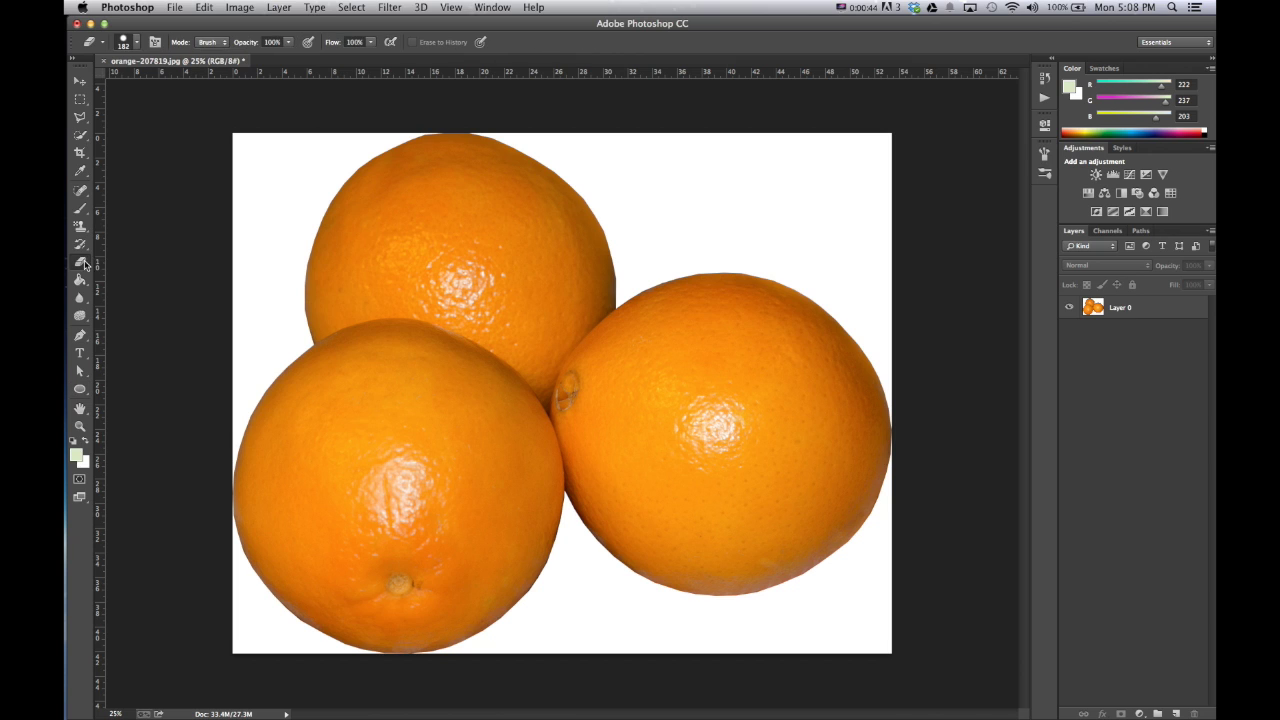
{"action": "left_click", "coordinate": [1137, 303]}
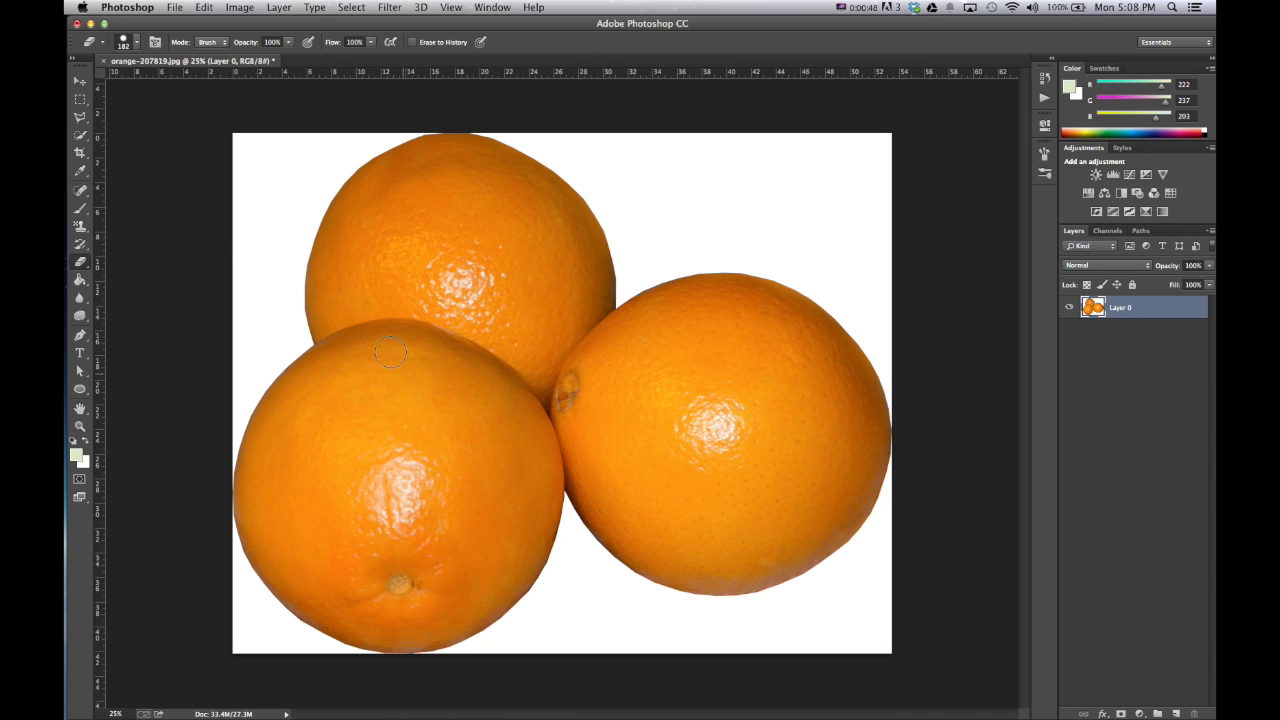
{"action": "mouse_move", "coordinate": [313, 288]}
{"action": "left_mouse_down"}
{"action": "mouse_move", "coordinate": [606, 183]}
{"action": "mouse_move", "coordinate": [450, 161]}
{"action": "mouse_move", "coordinate": [682, 348]}
{"action": "mouse_move", "coordinate": [736, 416]}
{"action": "mouse_move", "coordinate": [752, 398]}
{"action": "mouse_move", "coordinate": [790, 406]}
{"action": "mouse_move", "coordinate": [680, 380]}
{"action": "mouse_move", "coordinate": [755, 385]}
{"action": "mouse_move", "coordinate": [734, 357]}
{"action": "mouse_move", "coordinate": [718, 379]}
{"action": "mouse_move", "coordinate": [722, 293]}
{"action": "mouse_move", "coordinate": [738, 286]}
{"action": "mouse_move", "coordinate": [832, 329]}
{"action": "mouse_move", "coordinate": [866, 376]}
{"action": "mouse_move", "coordinate": [882, 450]}
{"action": "mouse_move", "coordinate": [851, 525]}
{"action": "mouse_move", "coordinate": [806, 577]}
{"action": "mouse_move", "coordinate": [826, 542]}
{"action": "mouse_move", "coordinate": [799, 343]}
{"action": "mouse_move", "coordinate": [879, 459]}
{"action": "mouse_move", "coordinate": [849, 382]}
{"action": "mouse_move", "coordinate": [771, 308]}
{"action": "mouse_move", "coordinate": [749, 317]}
{"action": "mouse_move", "coordinate": [788, 354]}
{"action": "mouse_move", "coordinate": [860, 465]}
{"action": "left_mouse_up"}
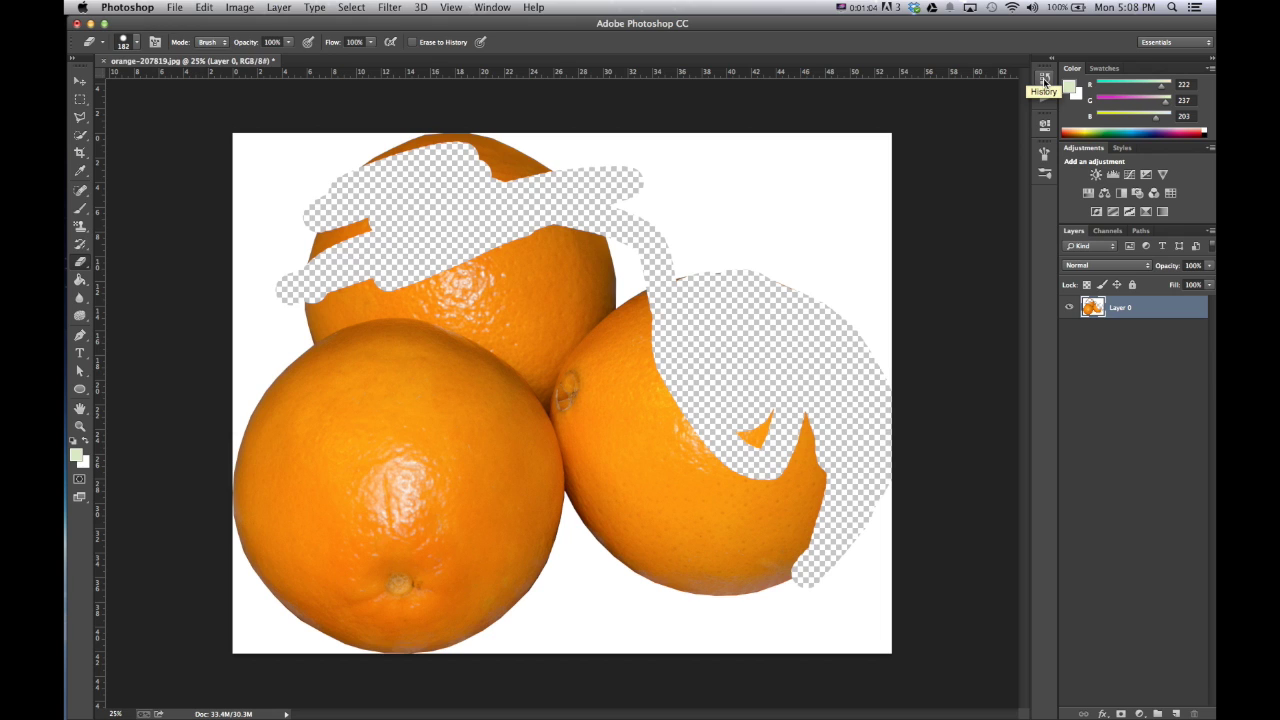
{"action": "left_click", "coordinate": [1043, 80]}
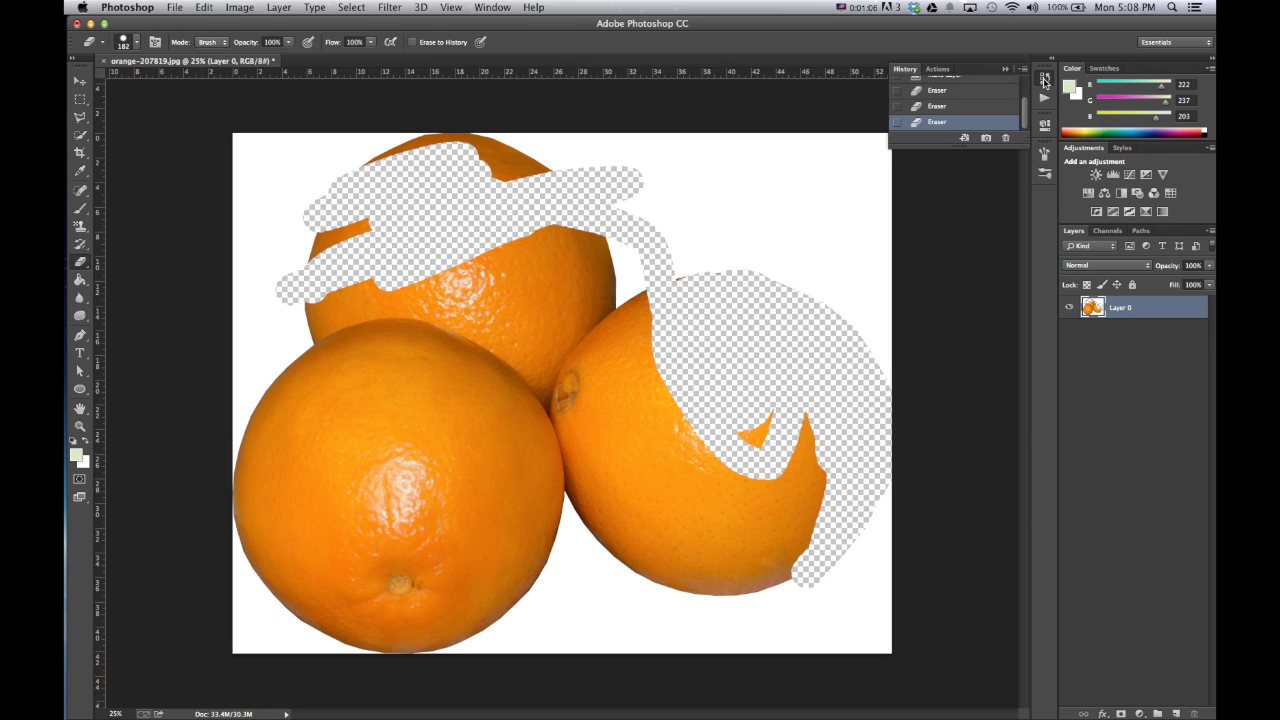
Step: Revert to the original unerased snapshot and convert Background into Layer 0 again
{"action": "left_click_drag", "start_coordinate": [1025, 107], "coordinate": [1026, 88]}
{"action": "left_click", "coordinate": [981, 91]}
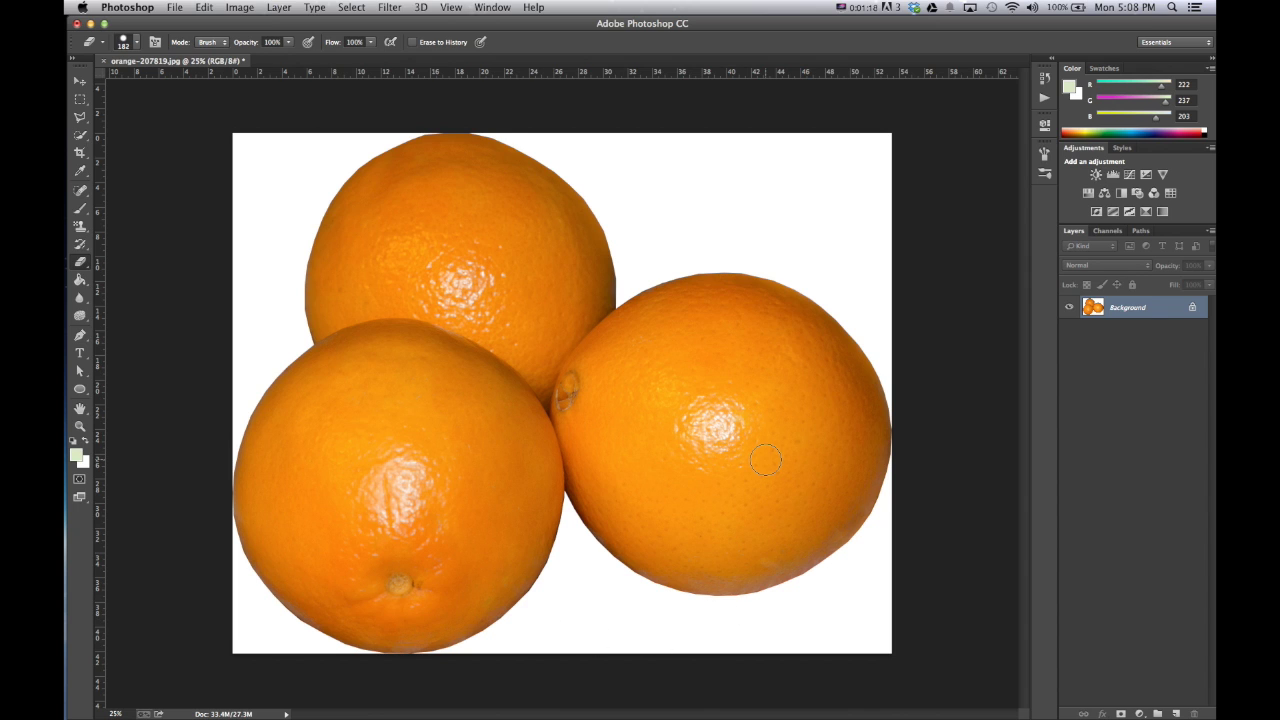
{"action": "right_click", "coordinate": [1112, 308]}
{"action": "left_click", "coordinate": [1110, 318]}
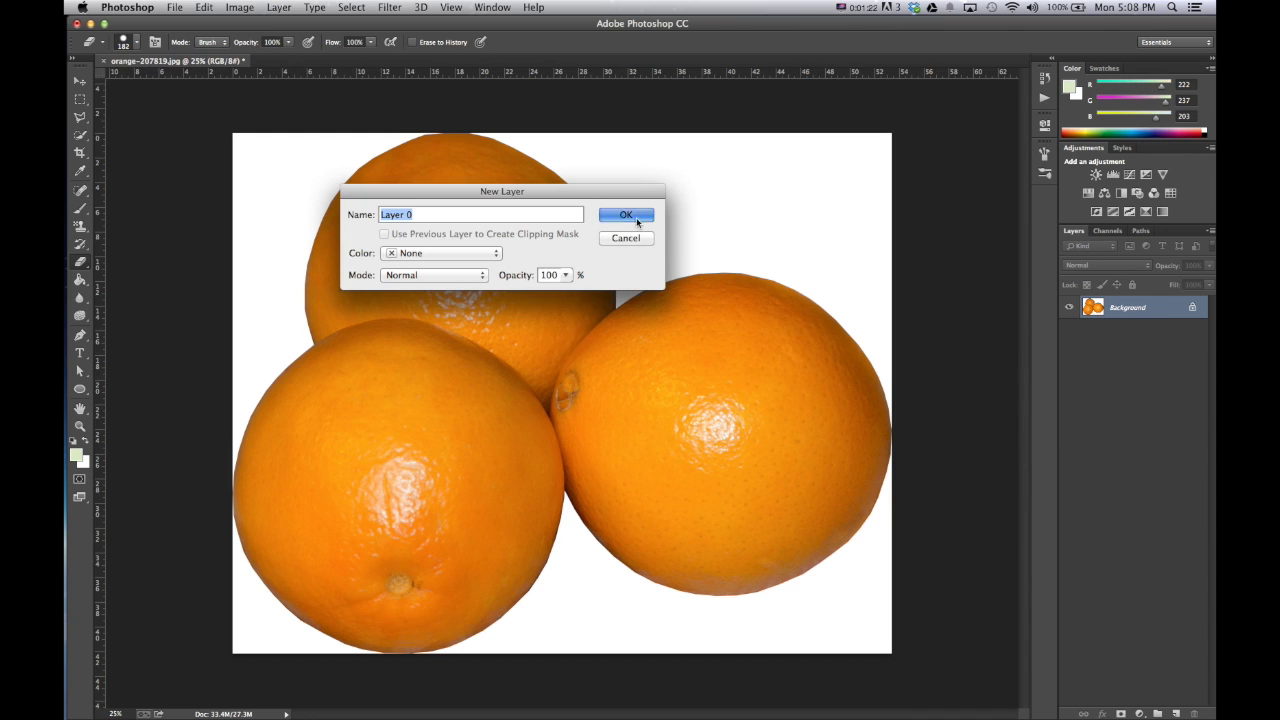
{"action": "left_click", "coordinate": [634, 216]}
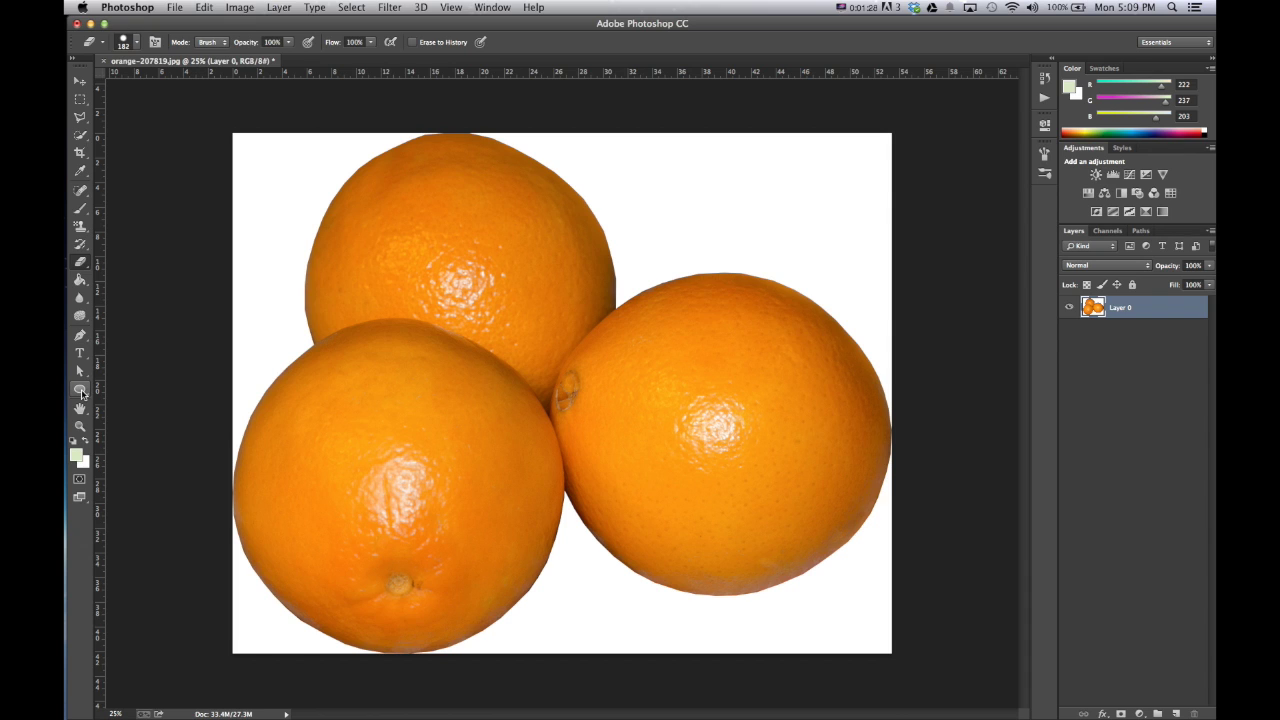
Step: Draw a trial black ellipse, undo it, and switch the Ellipse tool mode from Shape to Path
{"action": "left_click", "coordinate": [80, 391]}
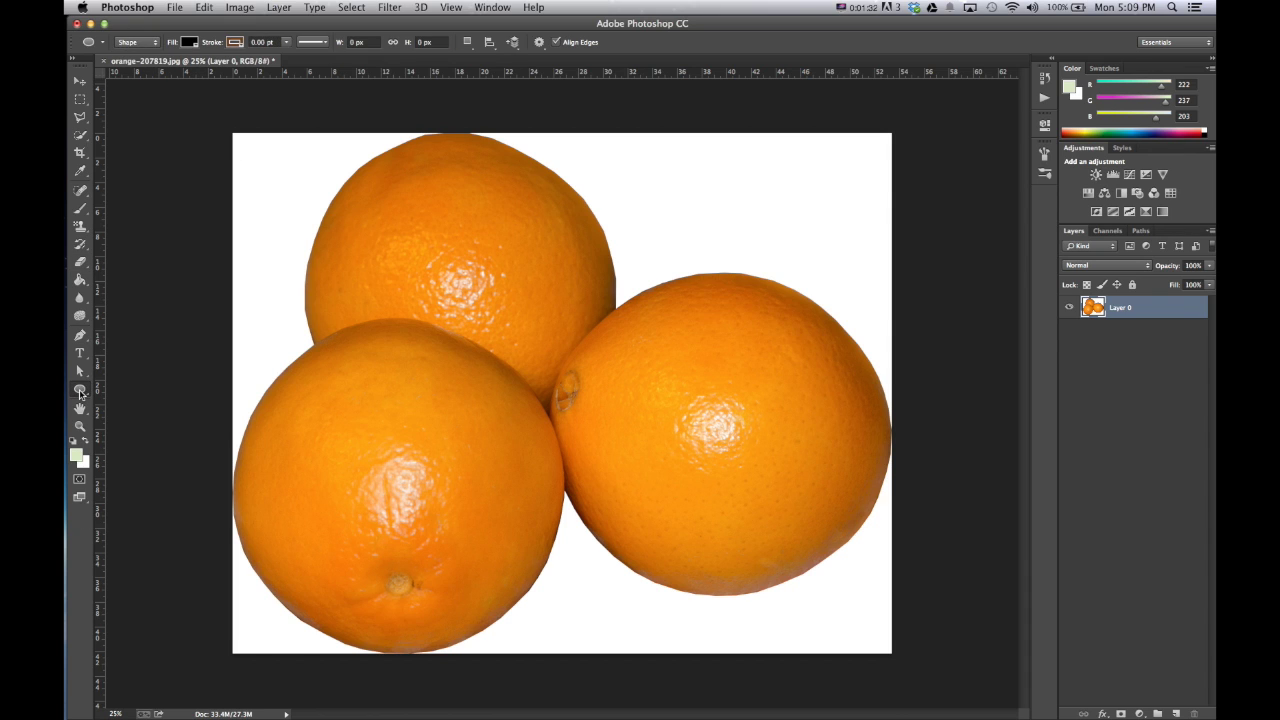
{"action": "left_click_drag", "start_coordinate": [322, 210], "coordinate": [595, 394]}
{"action": "left_click", "coordinate": [1005, 112]}
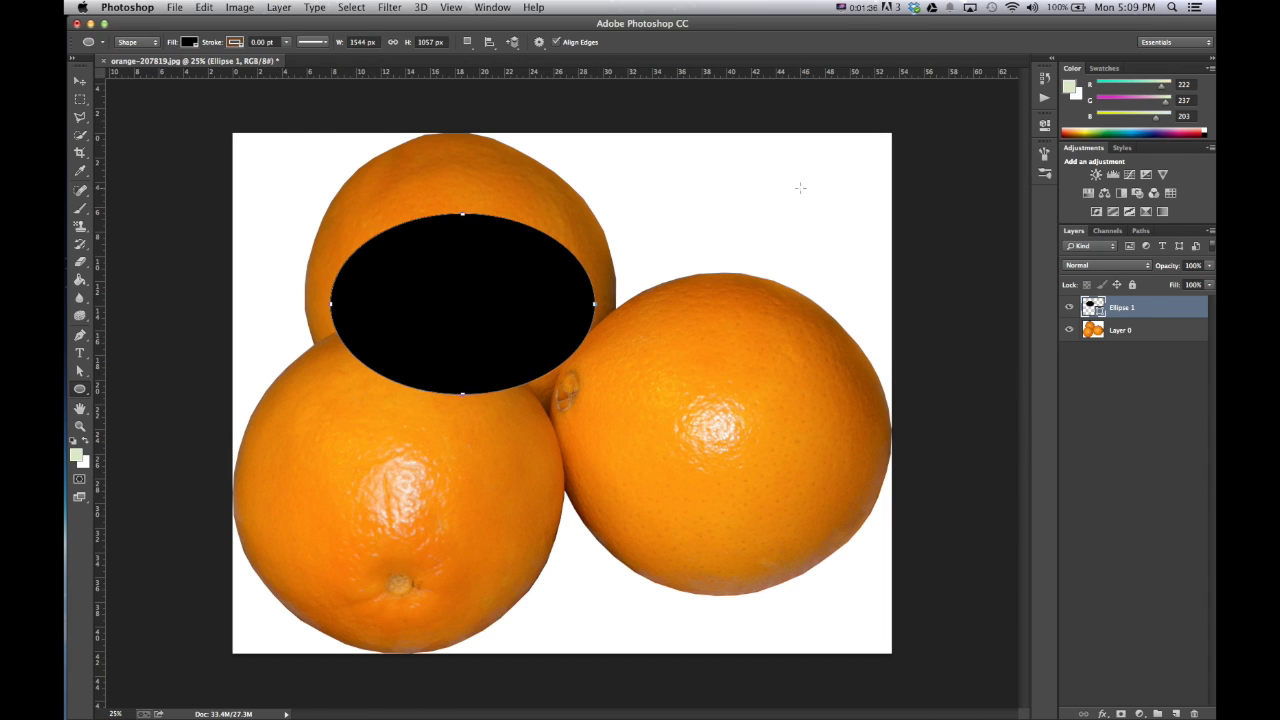
{"action": "key", "text": "super+z"}
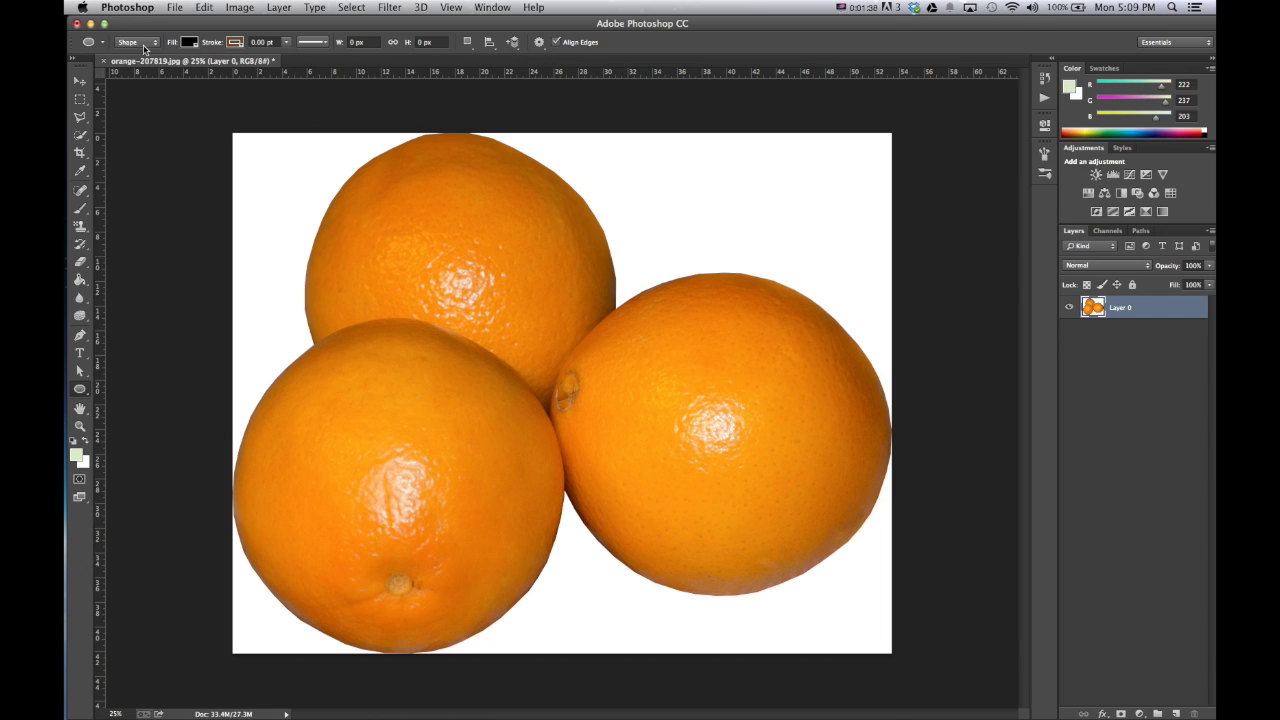
{"action": "left_click", "coordinate": [144, 46]}
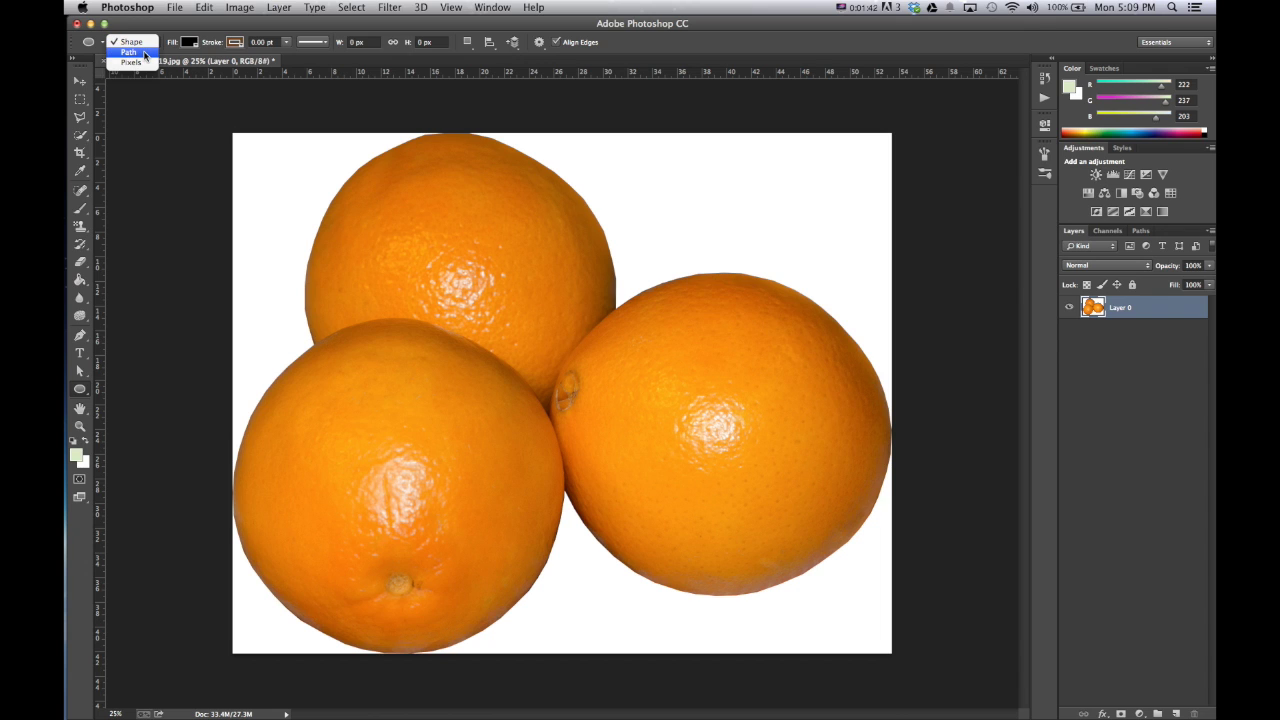
{"action": "left_click", "coordinate": [146, 53]}
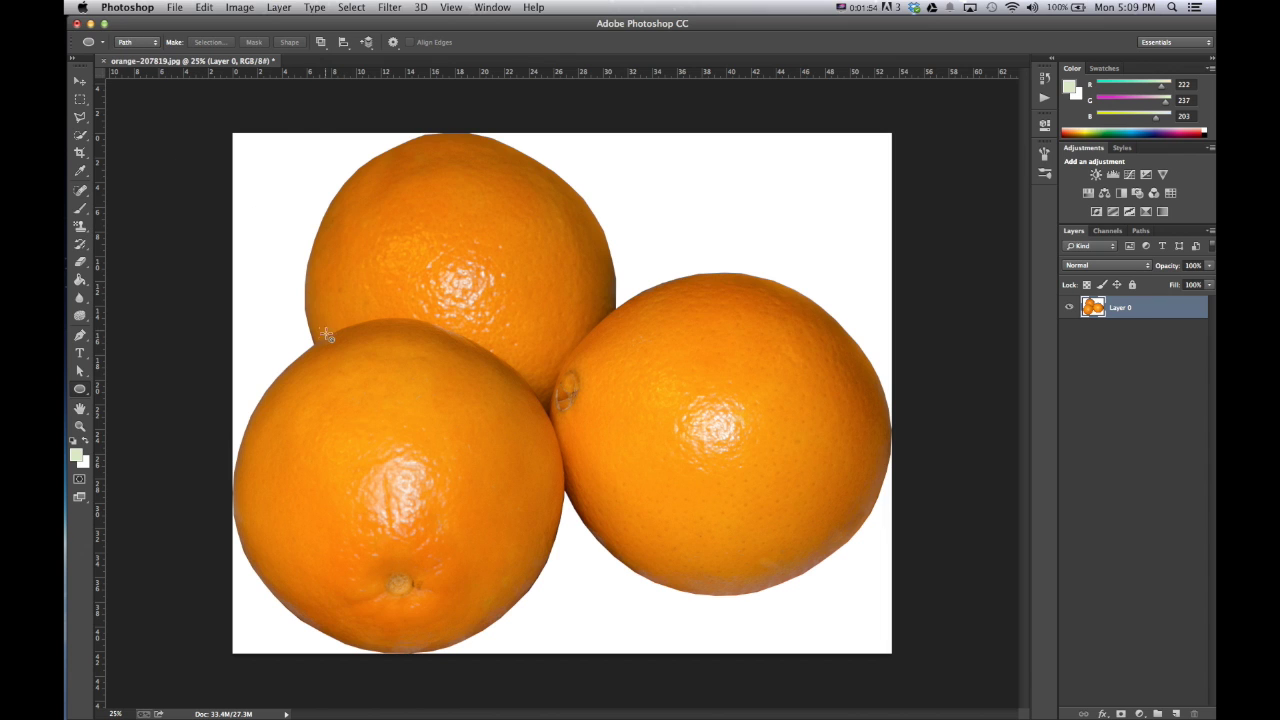
Step: Draw a circular path and move it with Path Selection onto the lower-left orange's outline
{"action": "left_click_drag", "start_coordinate": [255, 317], "coordinate": [658, 655]}
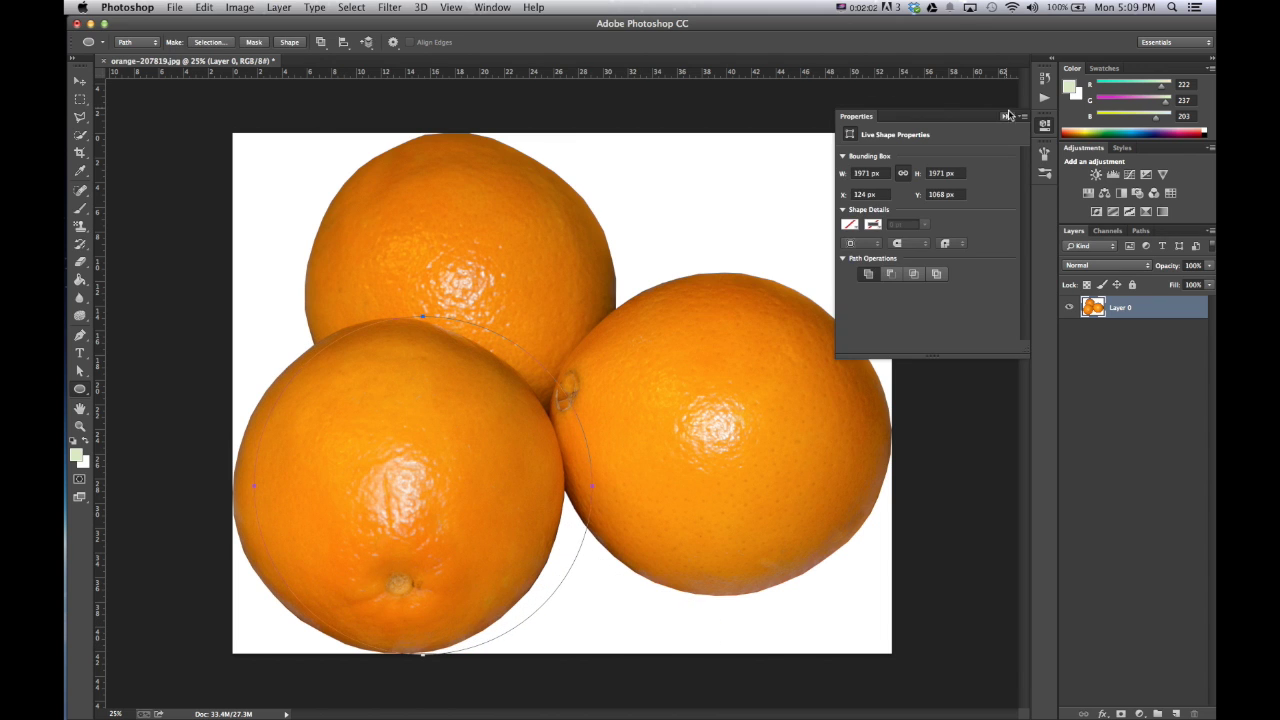
{"action": "left_click", "coordinate": [1006, 116]}
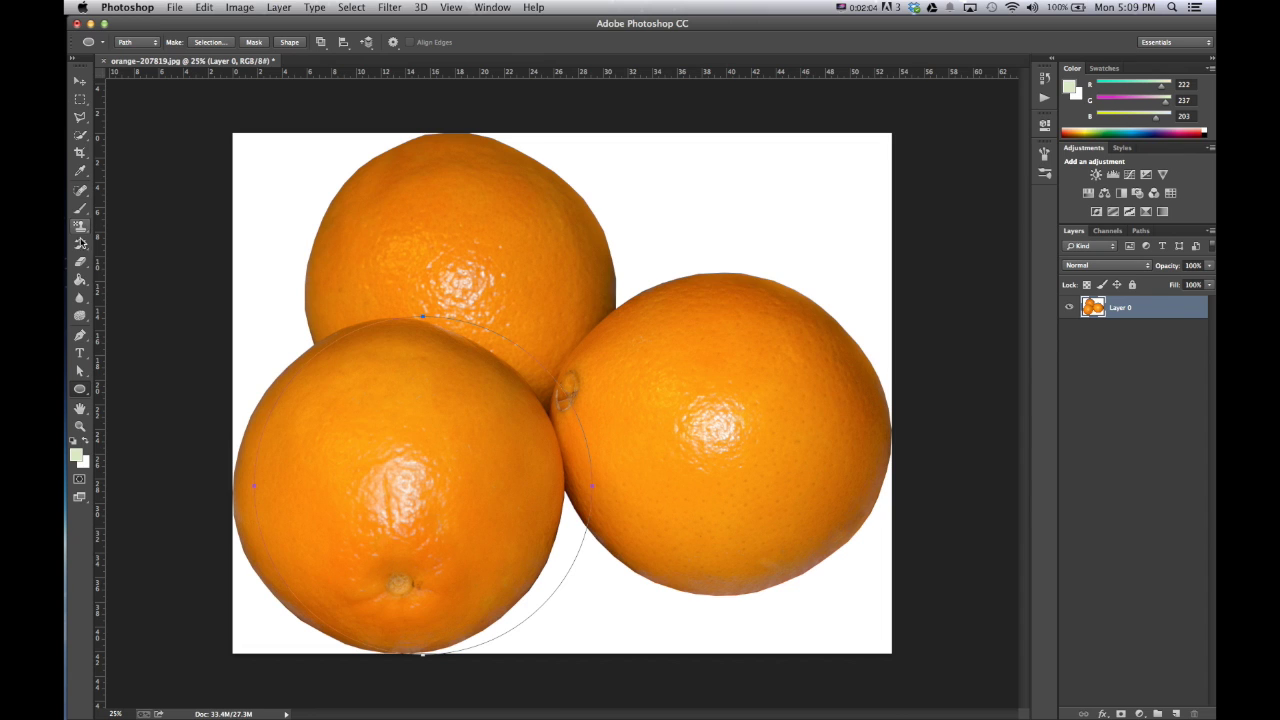
{"action": "left_click", "coordinate": [80, 373]}
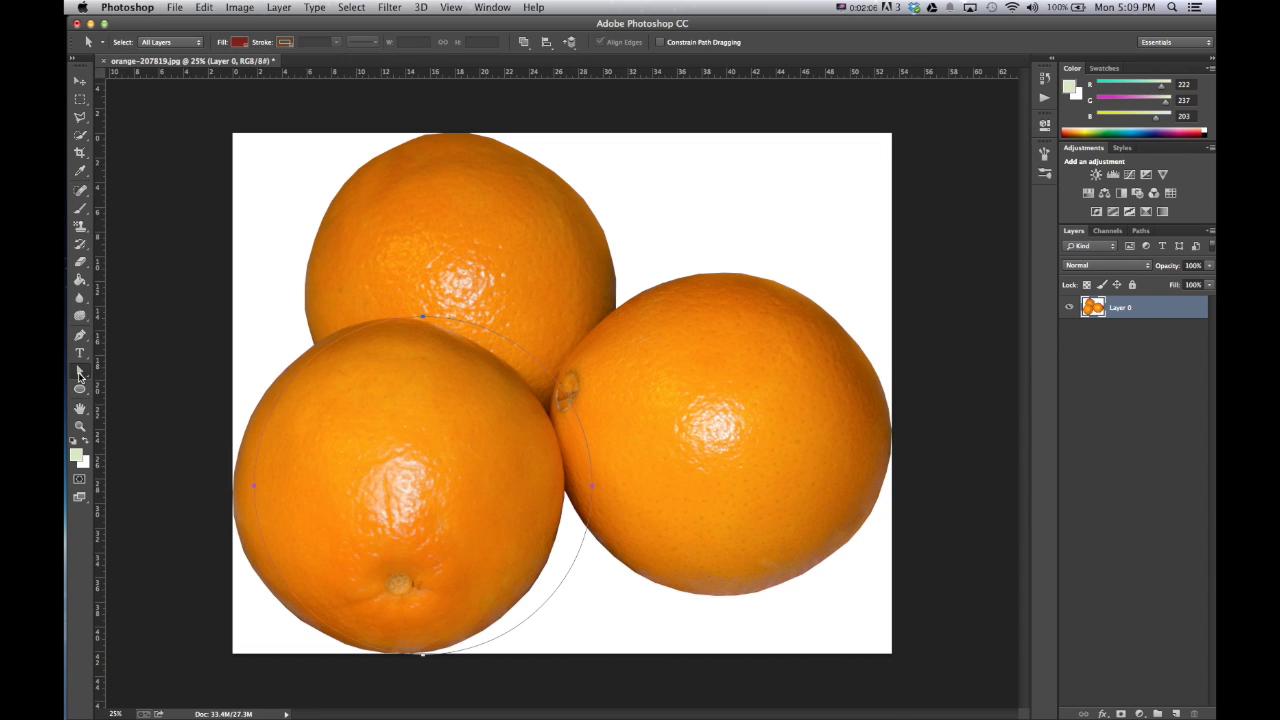
{"action": "left_click_drag", "start_coordinate": [80, 375], "coordinate": [122, 372]}
{"action": "left_click_drag", "start_coordinate": [452, 322], "coordinate": [428, 326]}
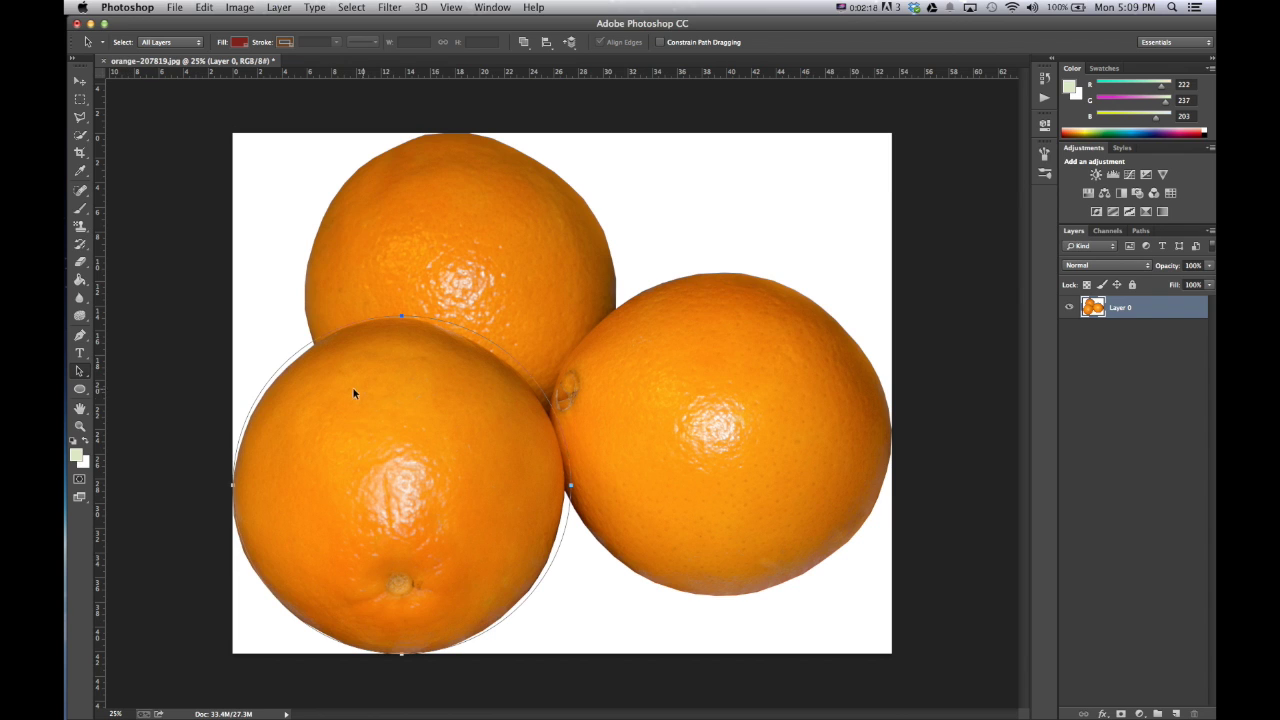
{"action": "left_click", "coordinate": [82, 392]}
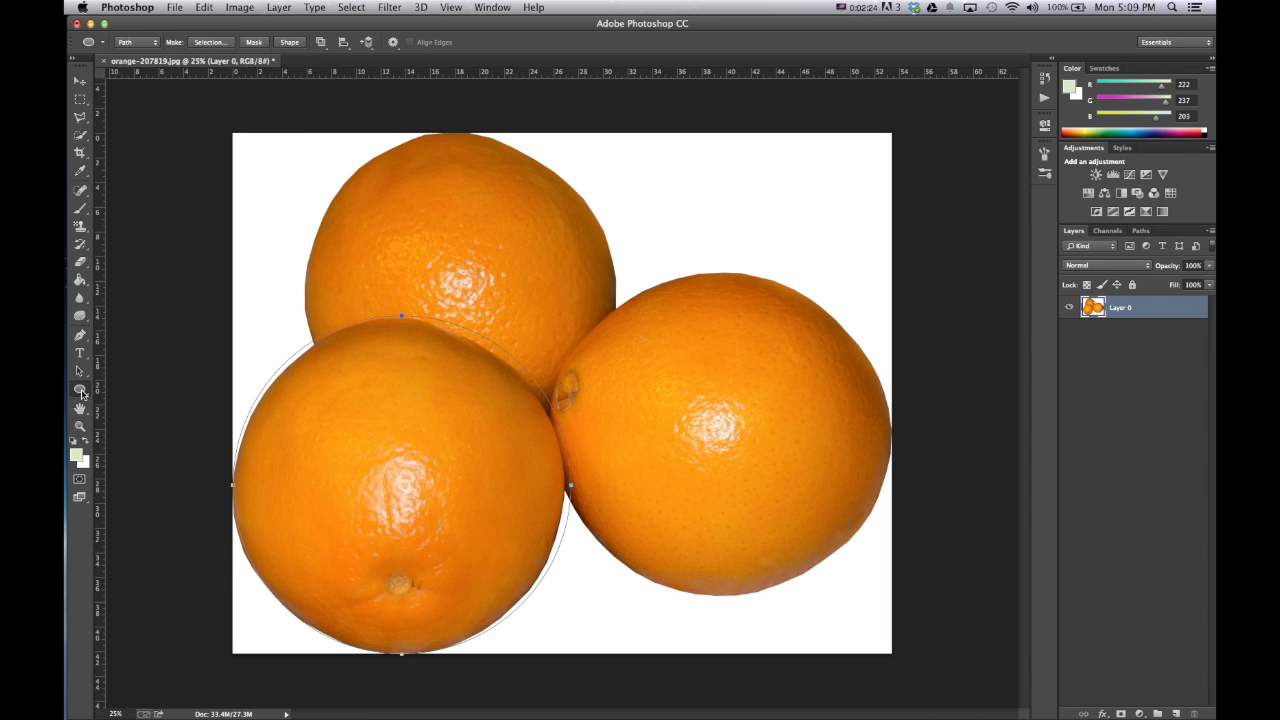
Step: Use Make: Mask to give Layer 0 a vector mask from the circular path
{"action": "left_click", "coordinate": [254, 42]}
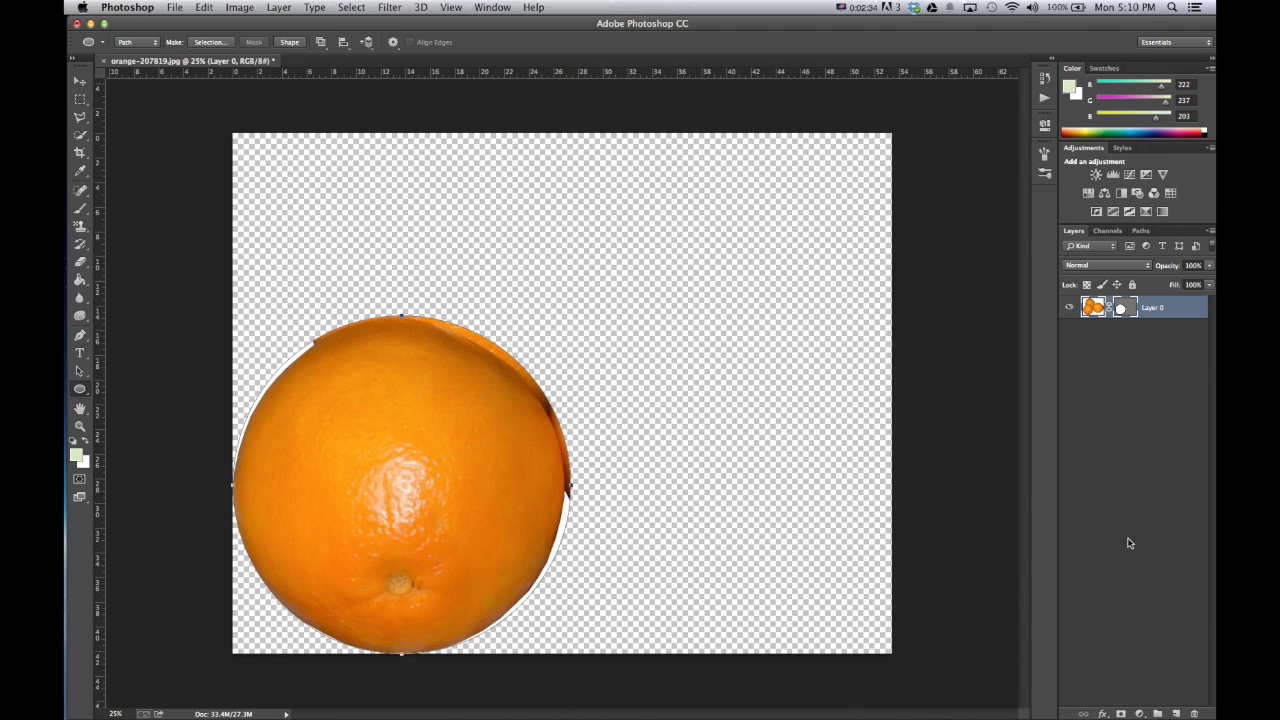
Step: Add a Solid Color fill layer in pink #e776e3 beneath the orange's Layer 0
{"action": "left_click", "coordinate": [1176, 713]}
{"action": "left_click_drag", "start_coordinate": [1146, 309], "coordinate": [1139, 350]}
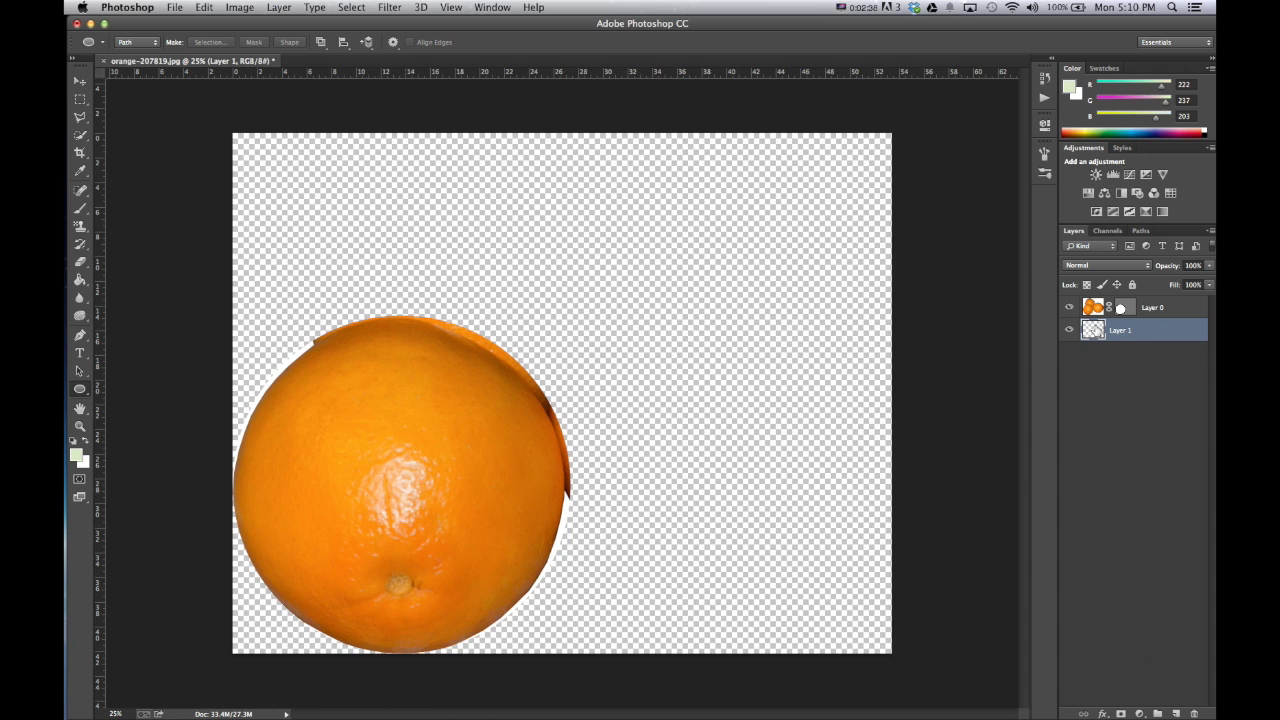
{"action": "left_click", "coordinate": [1140, 713]}
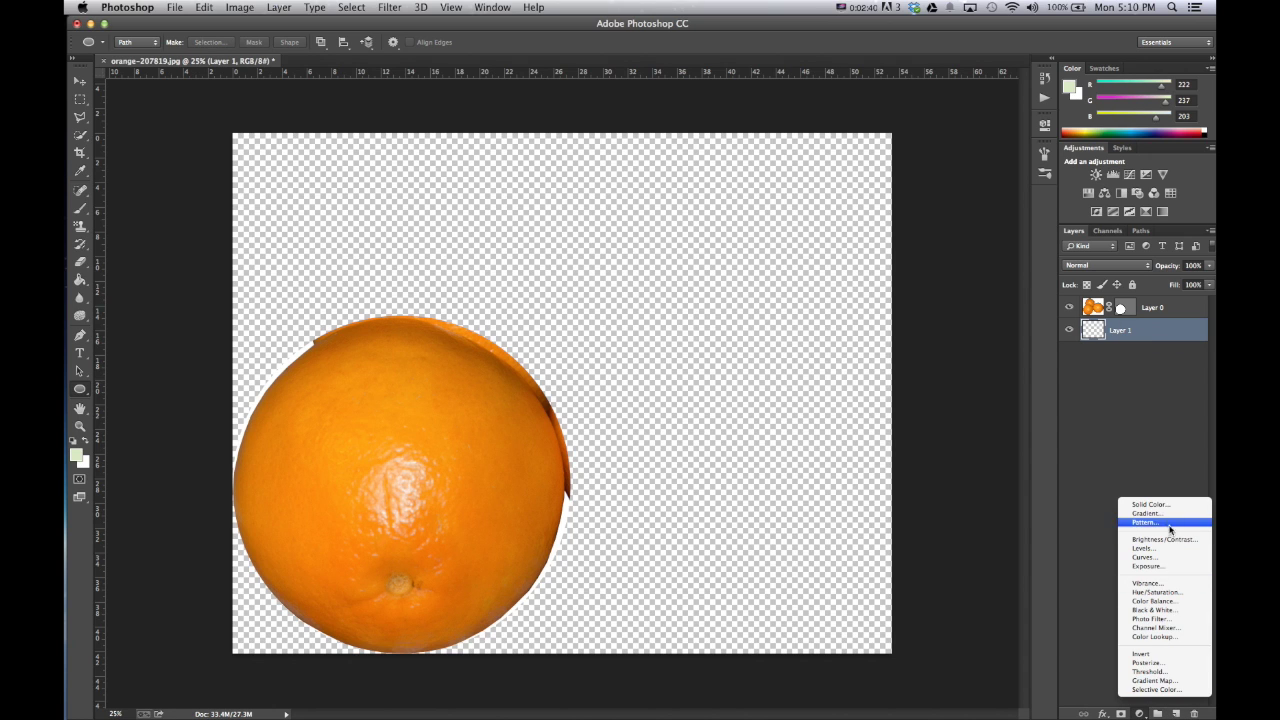
{"action": "left_click", "coordinate": [1165, 507]}
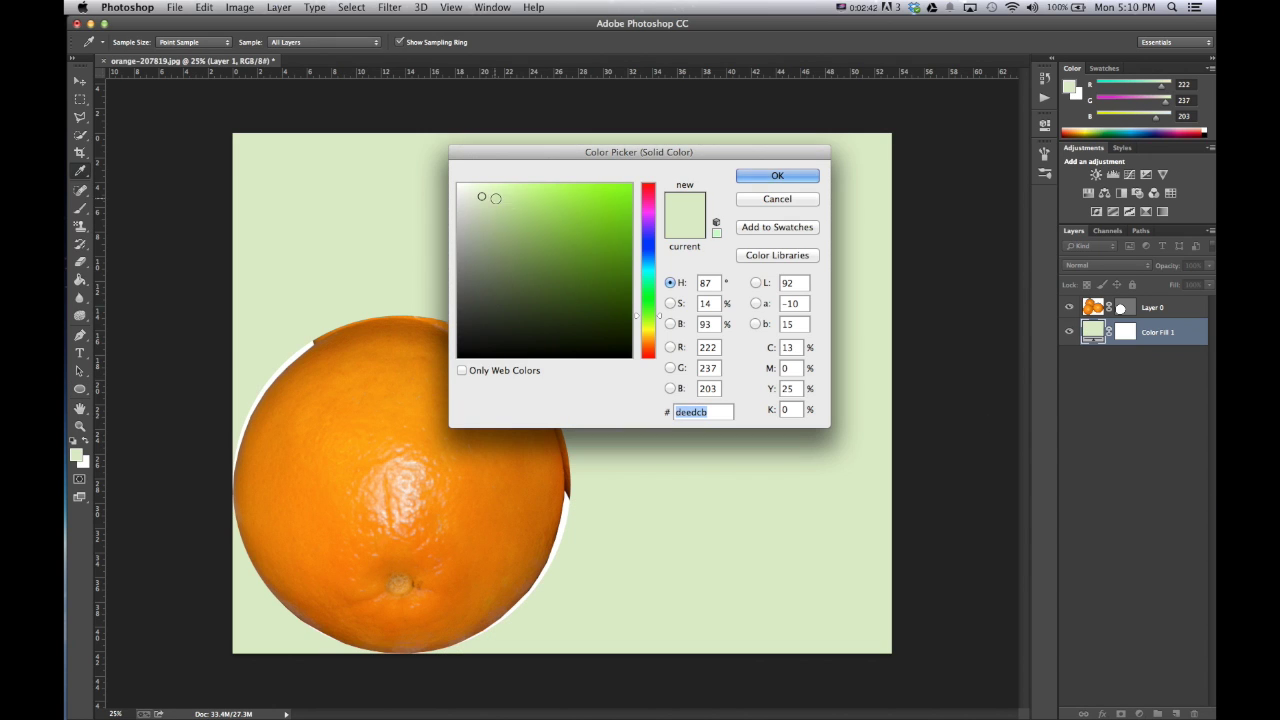
{"action": "left_click", "coordinate": [500, 203]}
{"action": "left_click_drag", "start_coordinate": [501, 204], "coordinate": [542, 200]}
{"action": "left_click", "coordinate": [649, 212]}
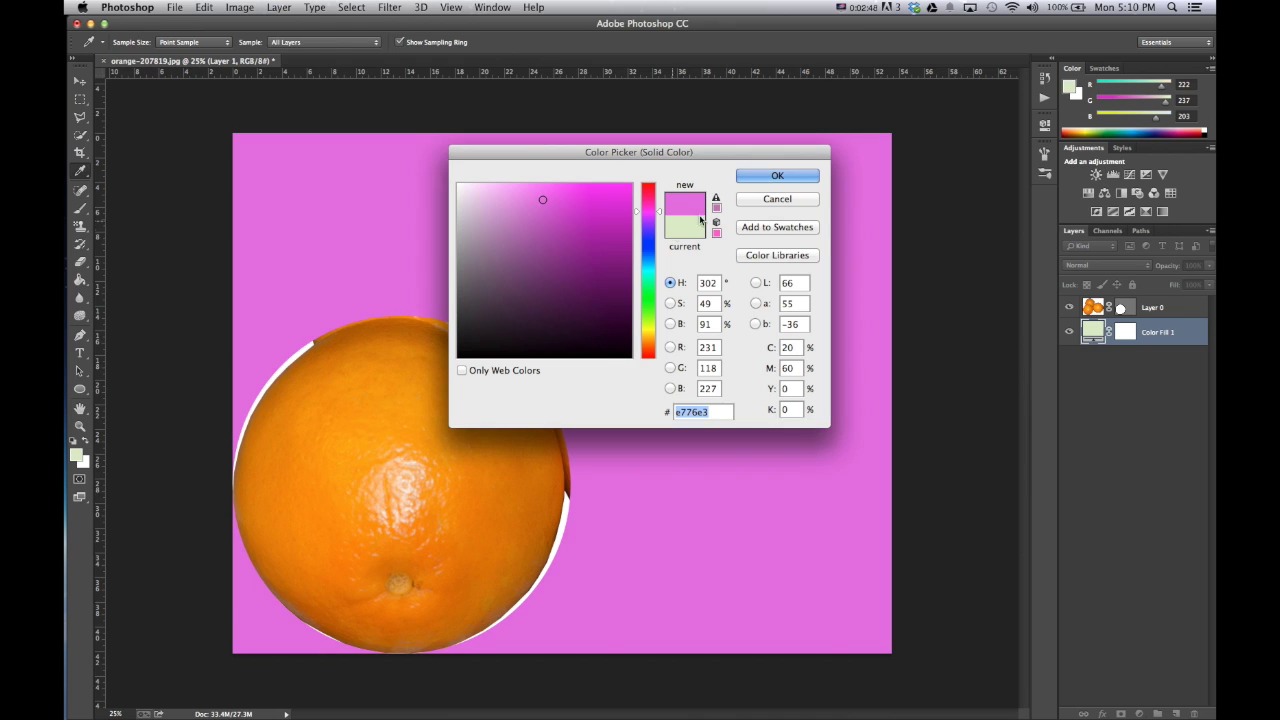
{"action": "left_click", "coordinate": [776, 177]}
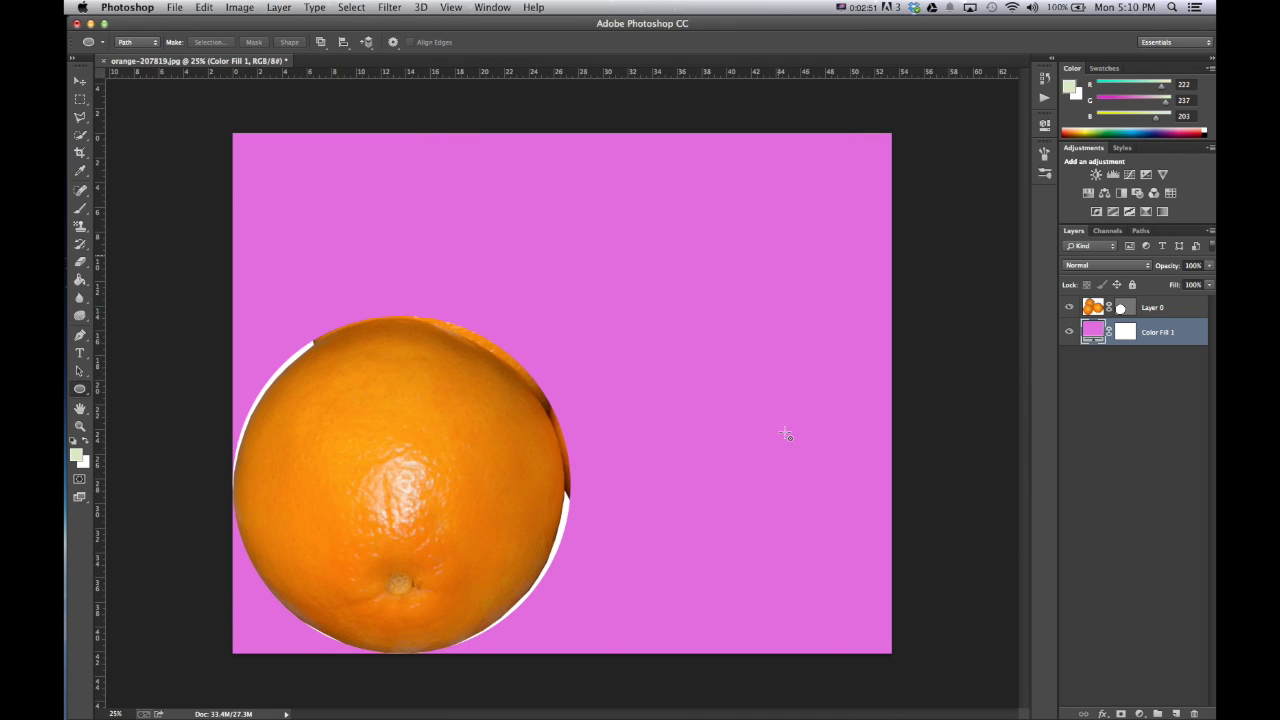
Step: On Layer 0, select the mask path's top and right anchors with the Direct Selection Tool
{"action": "left_click", "coordinate": [1121, 309]}
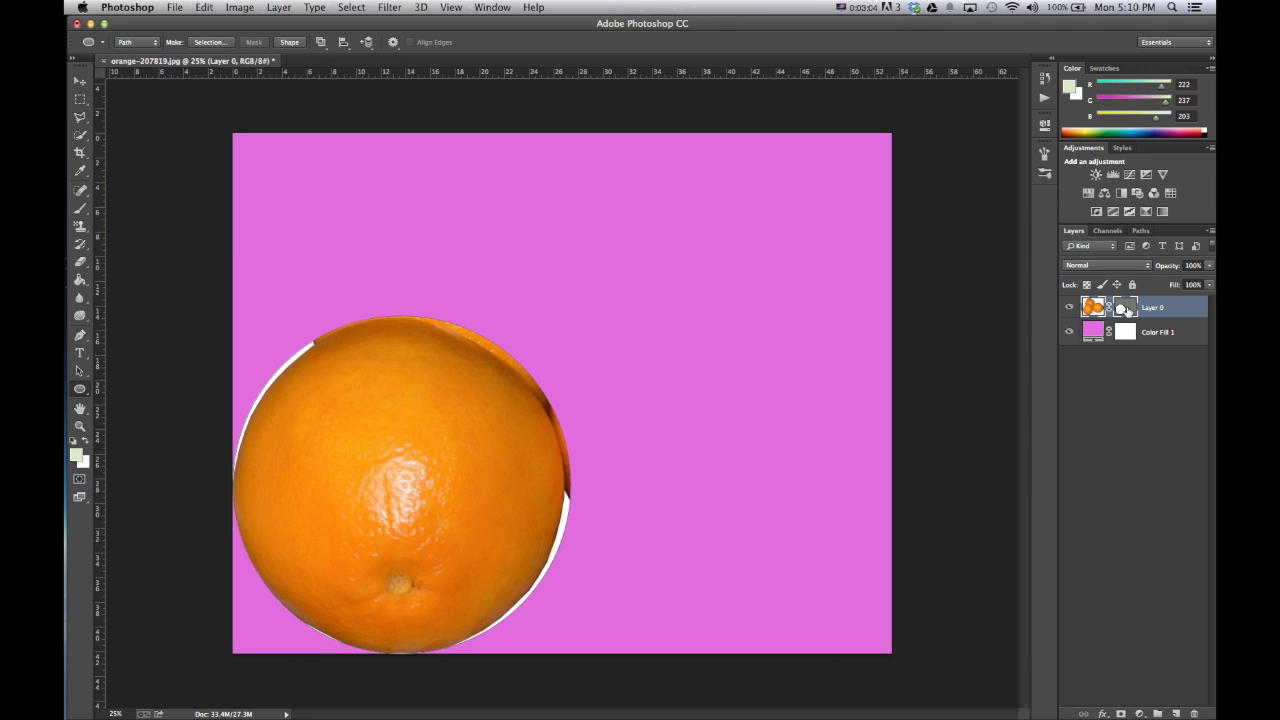
{"action": "left_click", "coordinate": [80, 371]}
{"action": "left_click", "coordinate": [81, 375]}
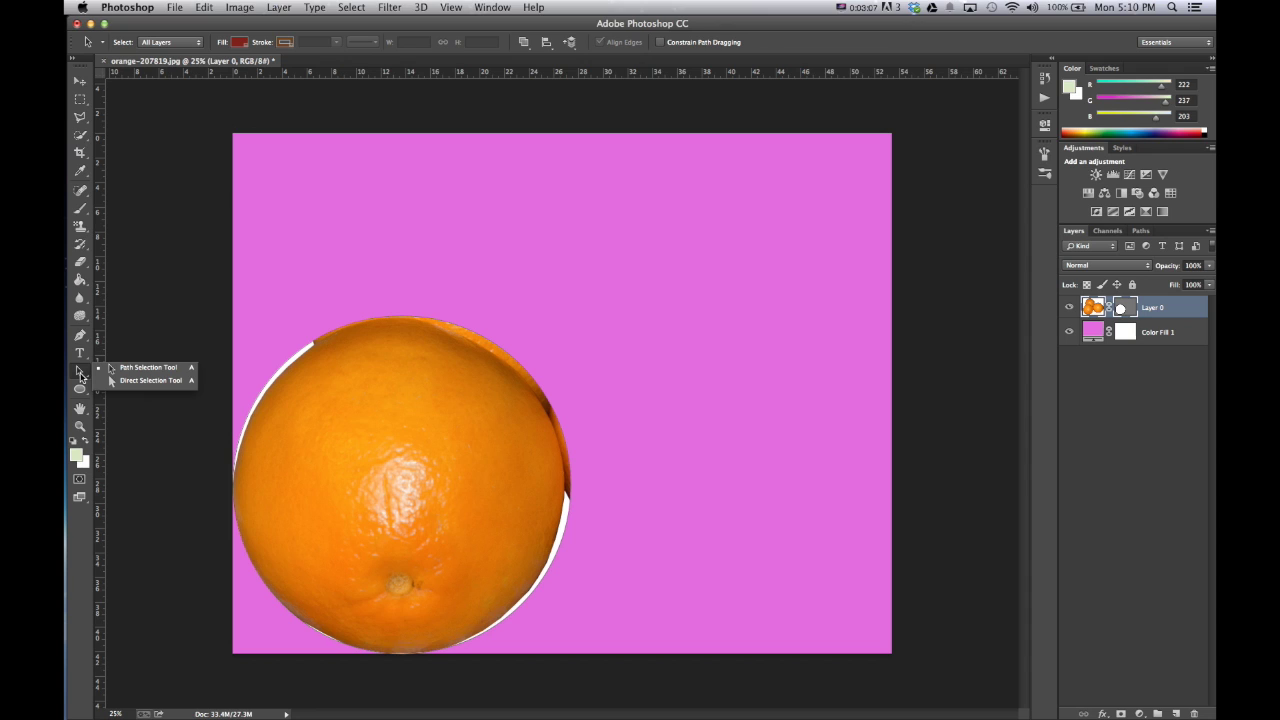
{"action": "left_click", "coordinate": [135, 381]}
{"action": "left_click", "coordinate": [478, 338]}
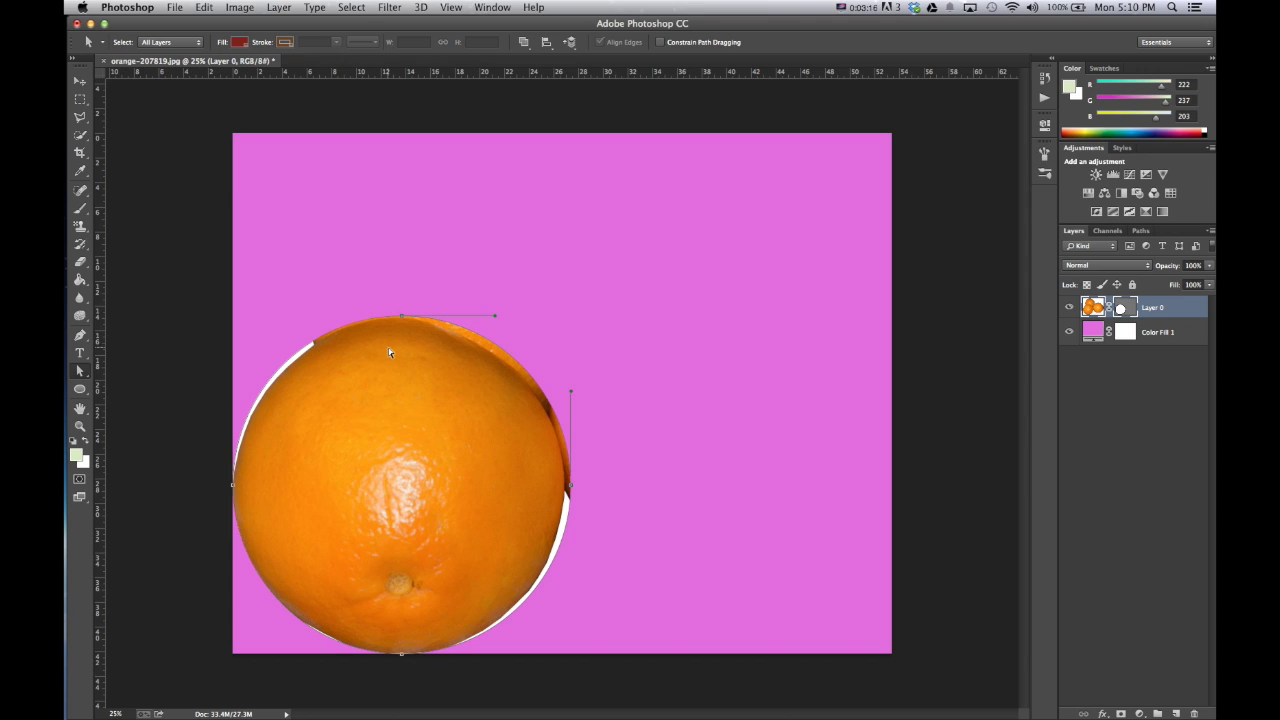
{"action": "left_click", "coordinate": [401, 317]}
{"action": "left_click", "coordinate": [572, 488]}
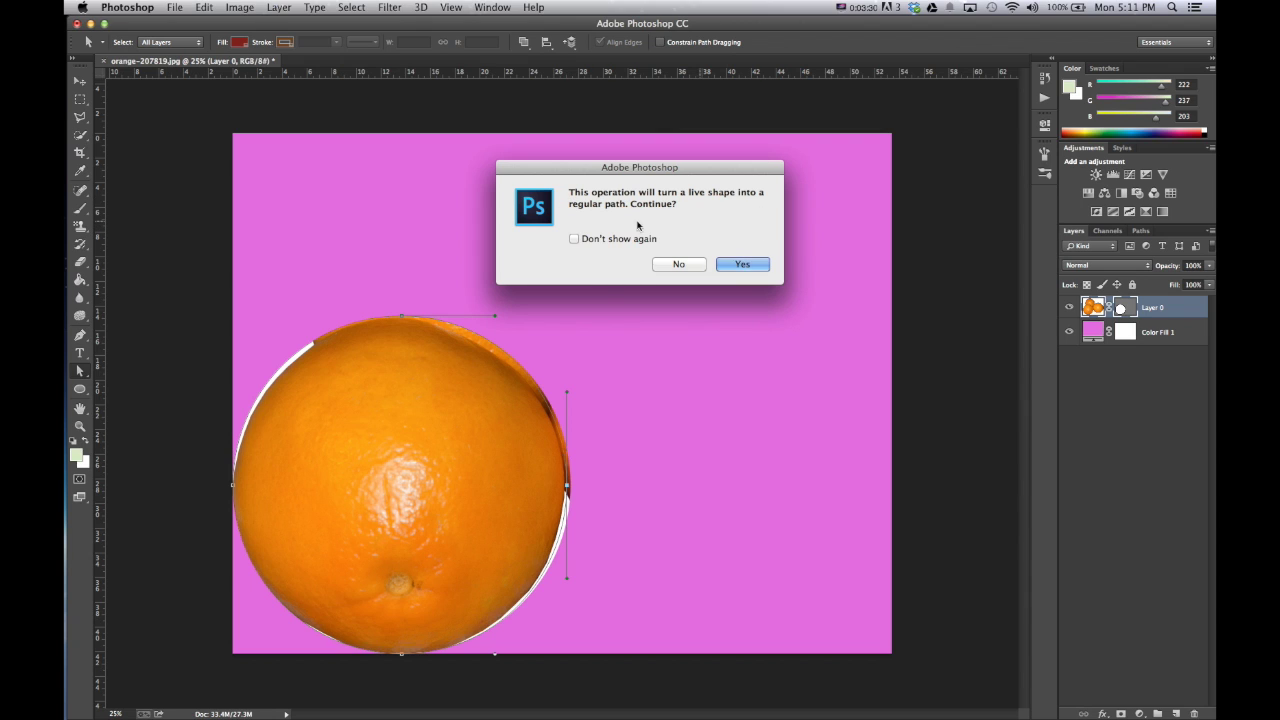
Step: Accept the regular-path conversion and reshape the mask's top curve and top anchor handles
{"action": "left_click", "coordinate": [758, 265]}
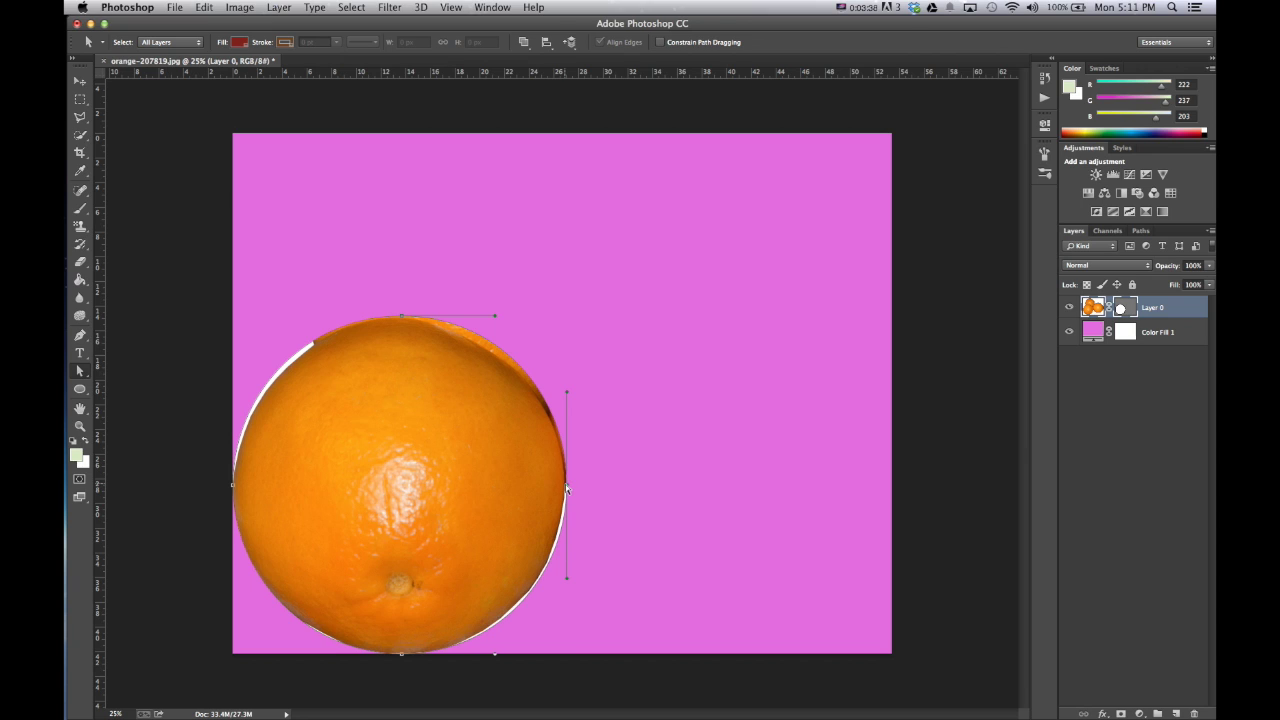
{"action": "left_click_drag", "start_coordinate": [566, 487], "coordinate": [566, 485]}
{"action": "left_click_drag", "start_coordinate": [499, 348], "coordinate": [494, 354]}
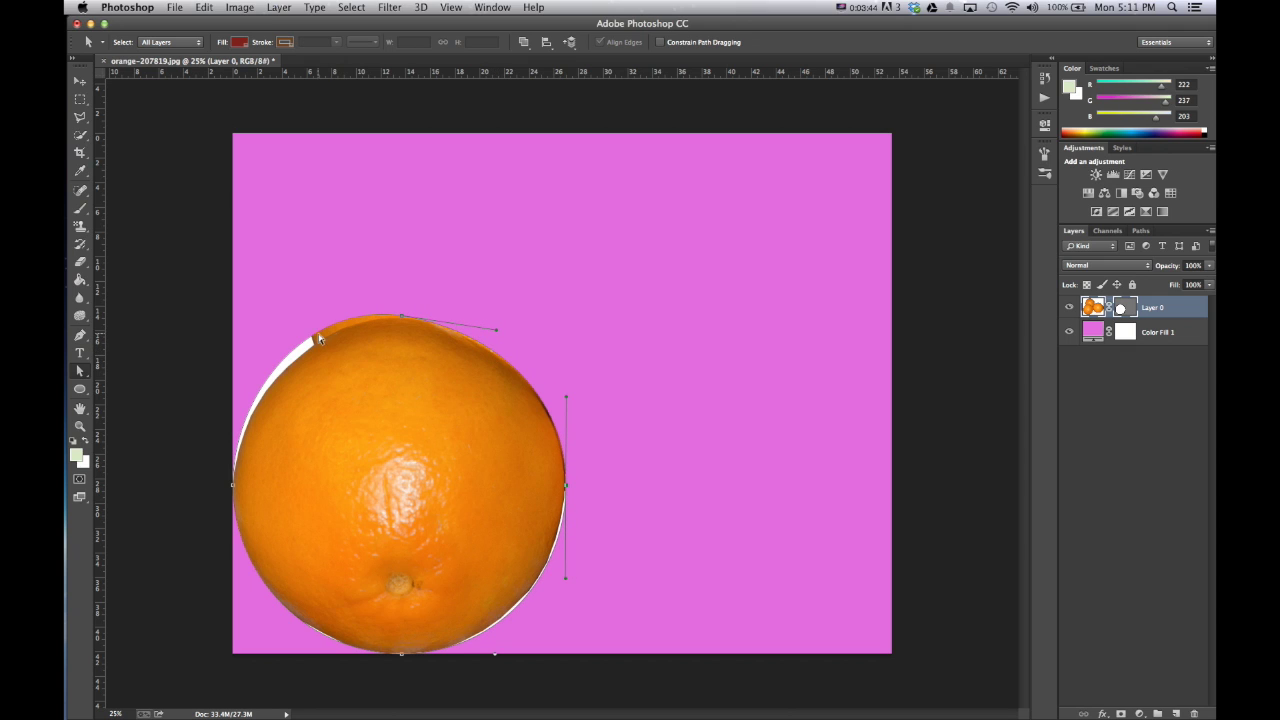
{"action": "left_click_drag", "start_coordinate": [319, 340], "coordinate": [322, 355]}
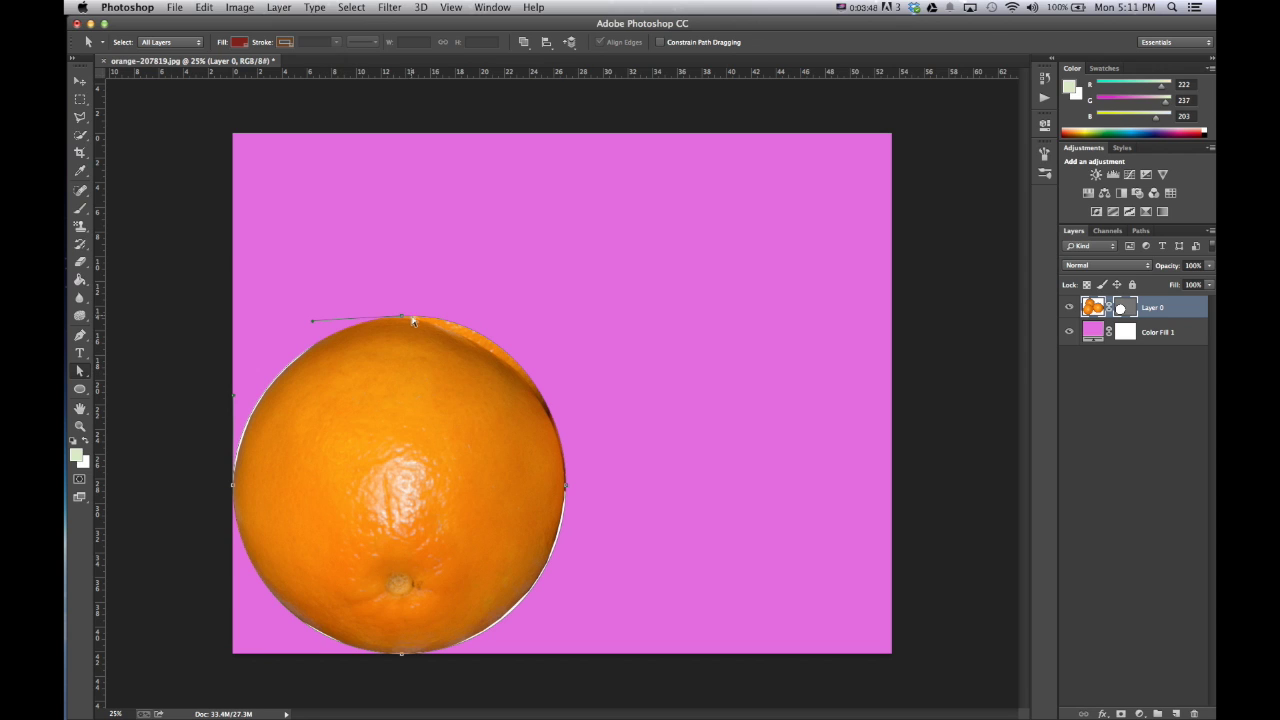
{"action": "left_click_drag", "start_coordinate": [402, 319], "coordinate": [491, 327]}
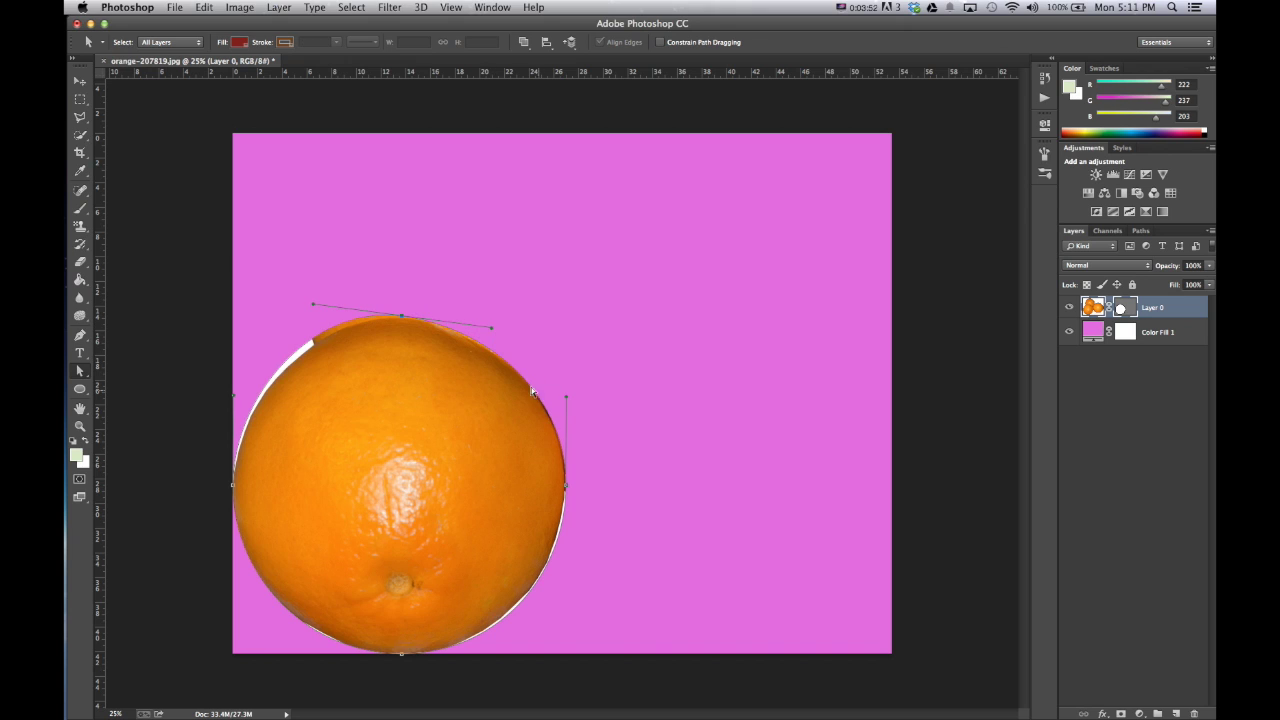
{"action": "left_click_drag", "start_coordinate": [313, 303], "coordinate": [314, 316]}
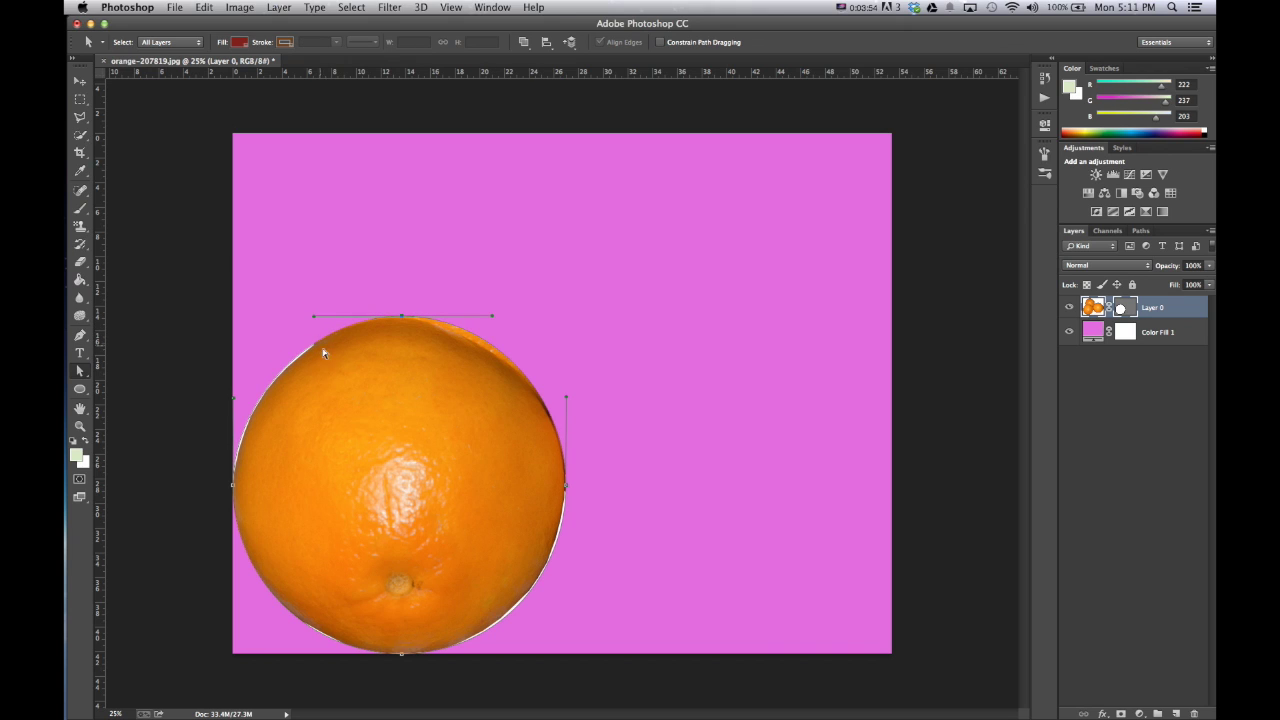
{"action": "left_click_drag", "start_coordinate": [492, 316], "coordinate": [495, 327]}
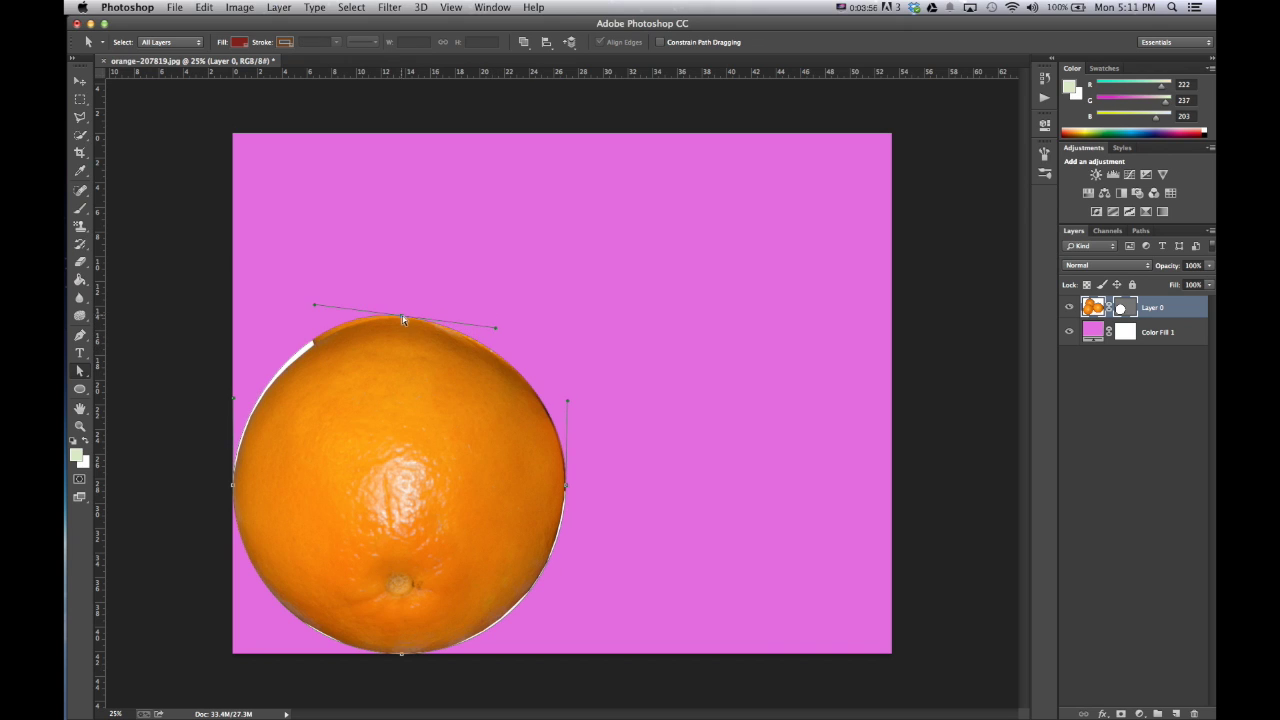
{"action": "left_click_drag", "start_coordinate": [401, 317], "coordinate": [401, 320]}
{"action": "left_click_drag", "start_coordinate": [314, 308], "coordinate": [315, 316]}
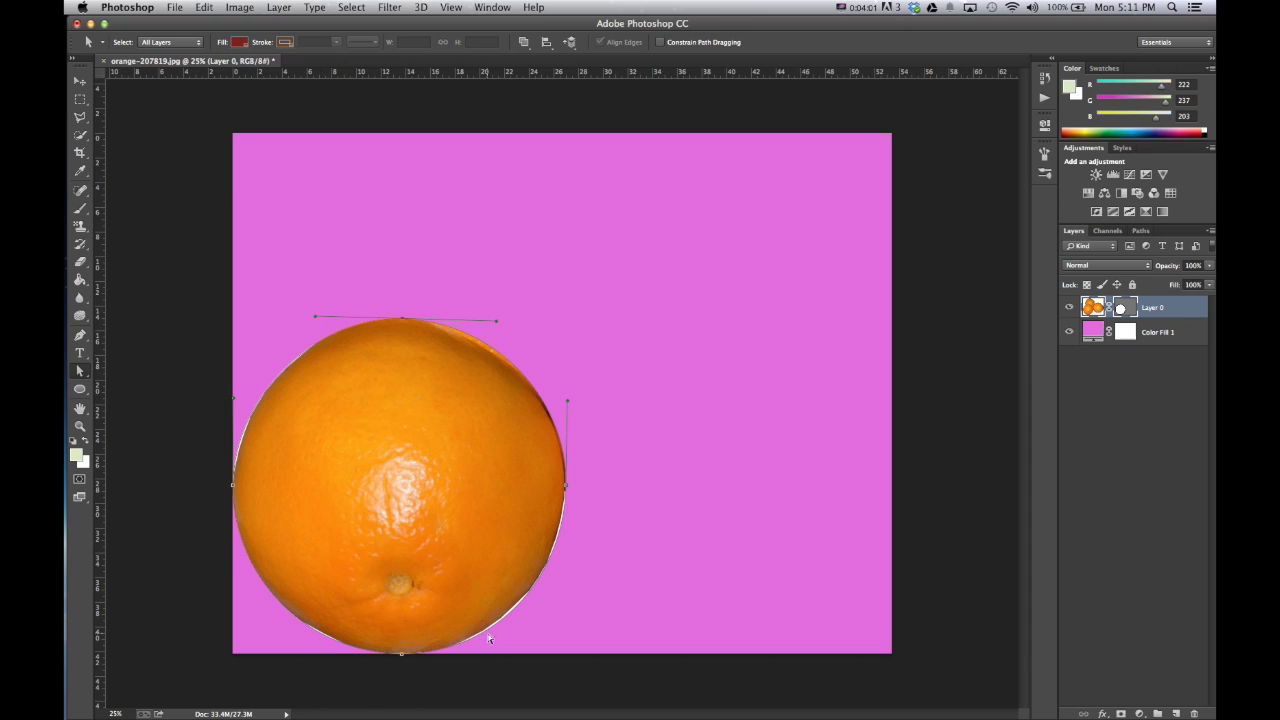
Step: Adjust the lower-right, lower-left, upper-left and upper-right mask edges to fit the orange, then deselect
{"action": "left_click_drag", "start_coordinate": [495, 623], "coordinate": [531, 617]}
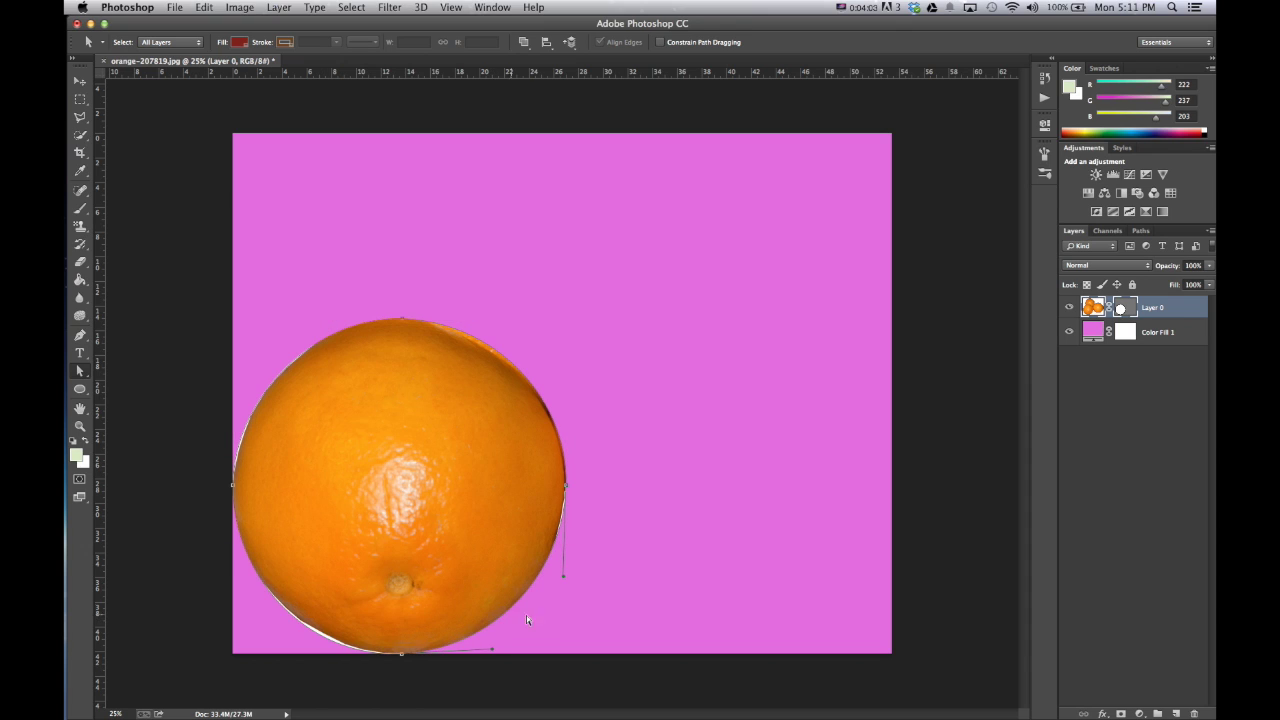
{"action": "left_click", "coordinate": [308, 630]}
{"action": "left_click_drag", "start_coordinate": [308, 630], "coordinate": [307, 624]}
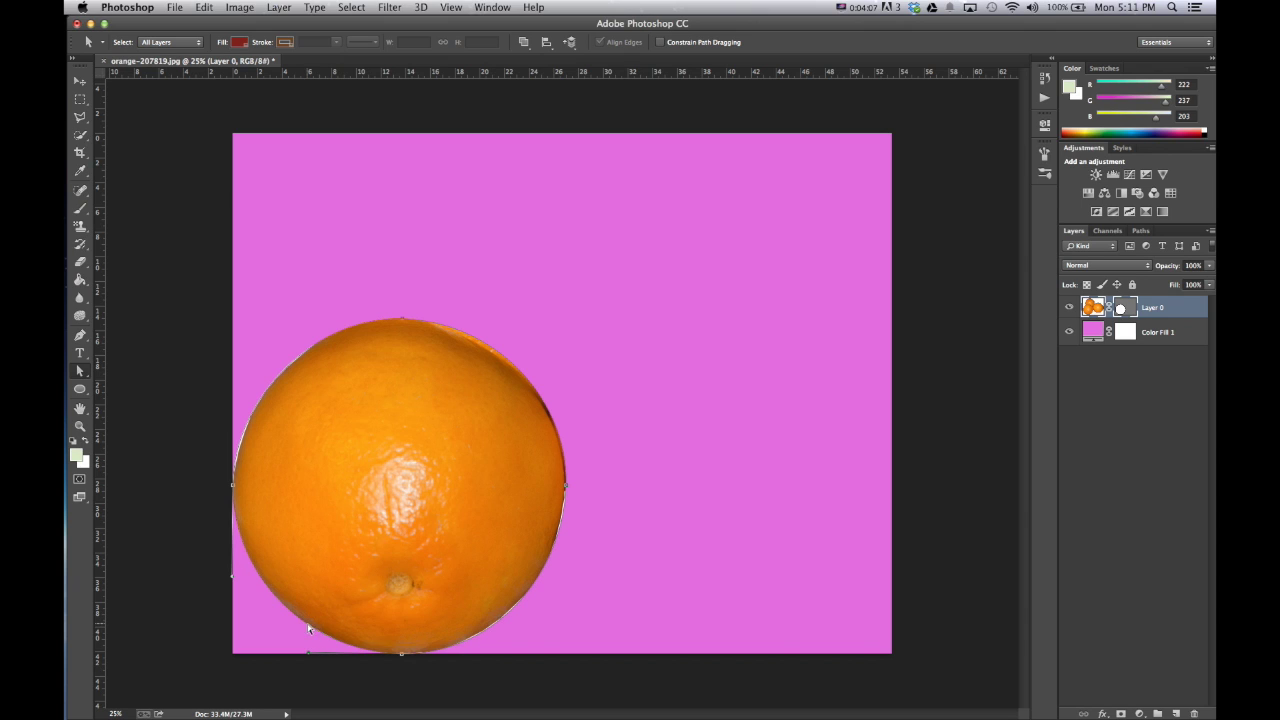
{"action": "left_click", "coordinate": [244, 430]}
{"action": "left_click_drag", "start_coordinate": [247, 429], "coordinate": [252, 435]}
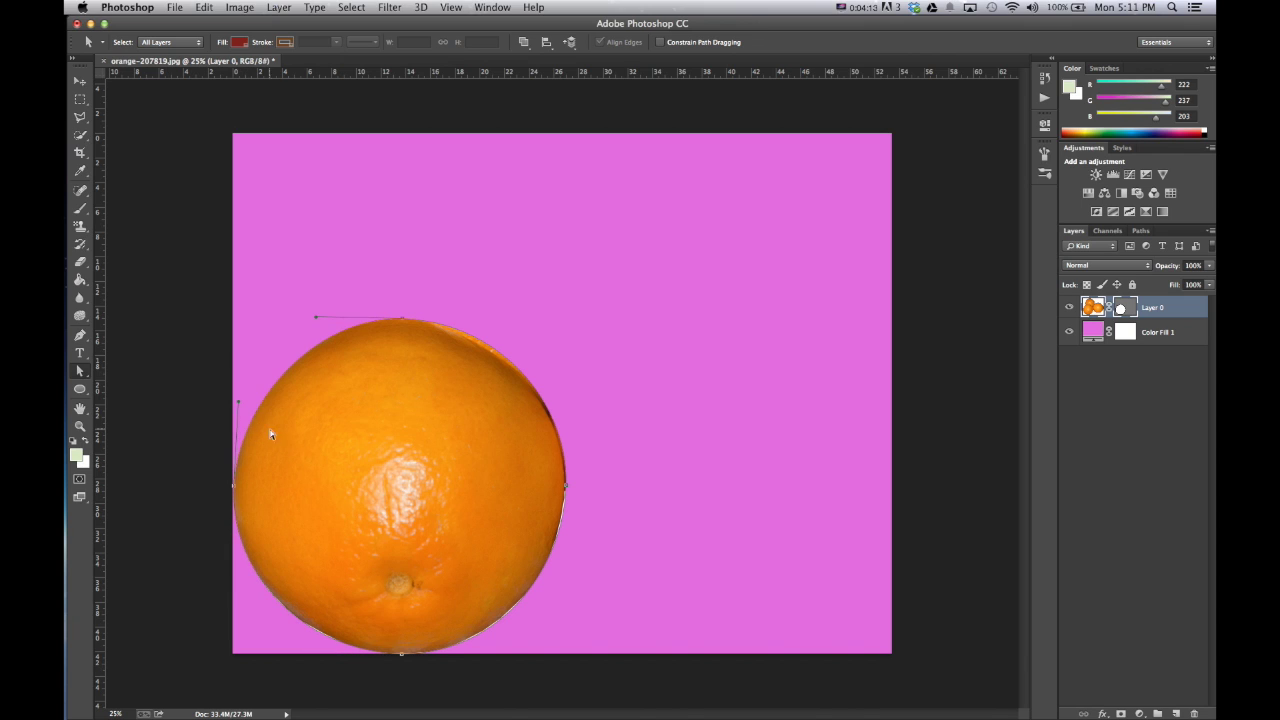
{"action": "left_click", "coordinate": [490, 348]}
{"action": "left_click_drag", "start_coordinate": [490, 348], "coordinate": [494, 352]}
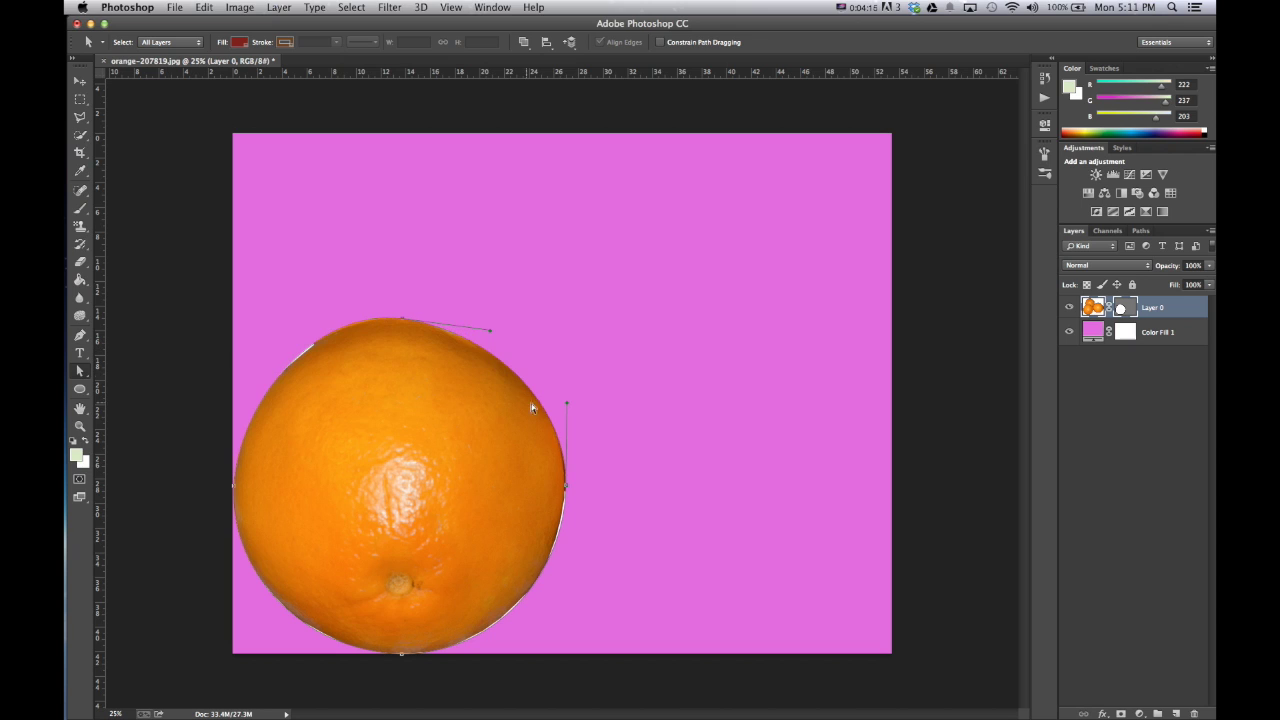
{"action": "left_click", "coordinate": [565, 488]}
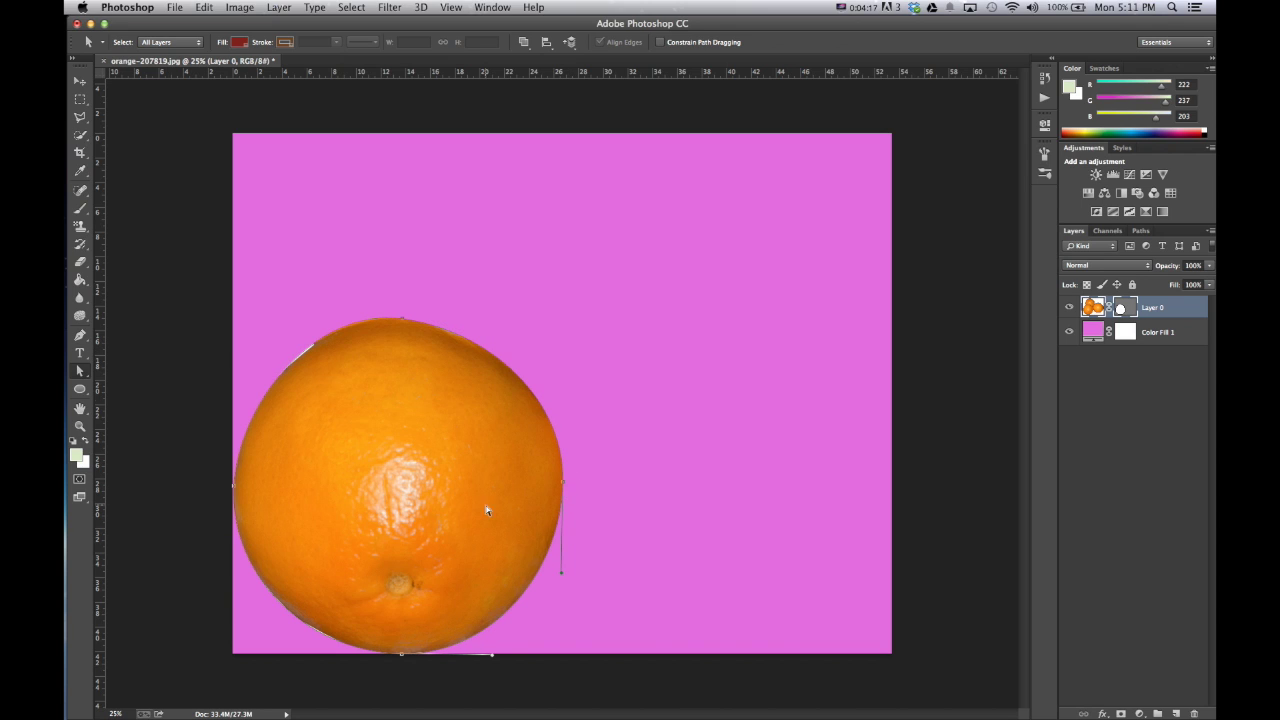
{"action": "left_click", "coordinate": [306, 350]}
{"action": "left_click", "coordinate": [630, 540]}
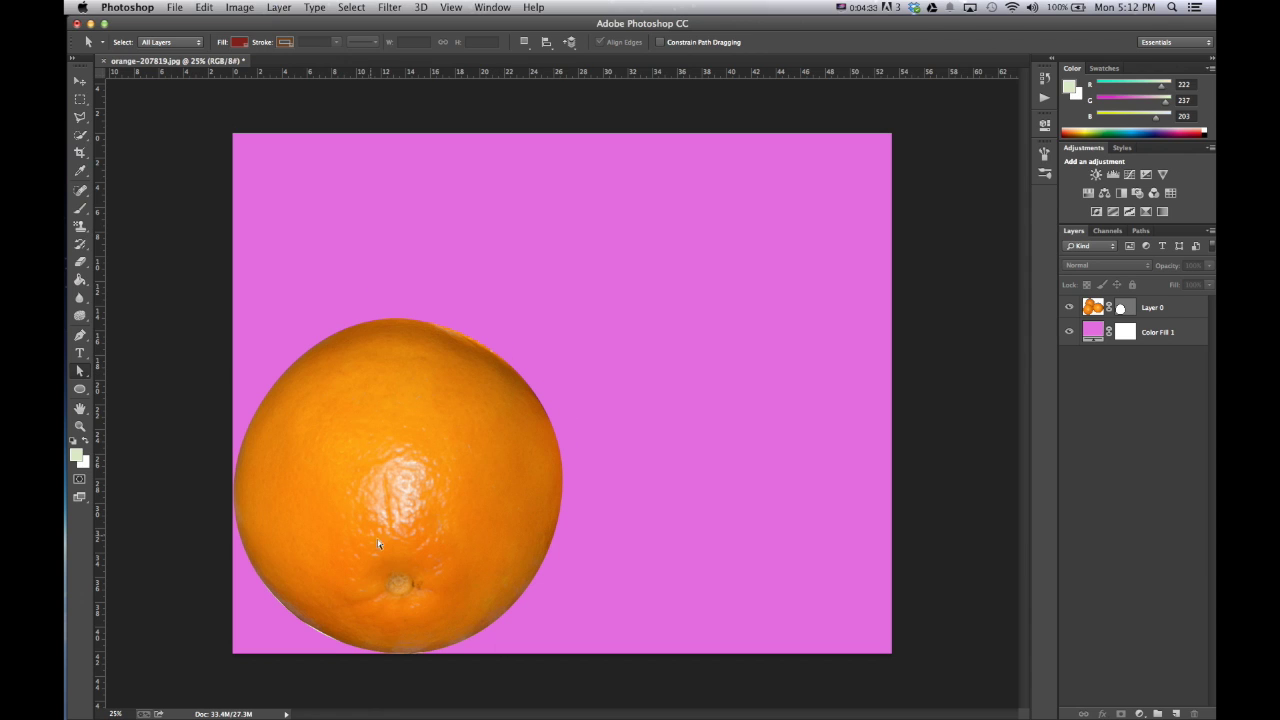
{"action": "left_click", "coordinate": [80, 353]}
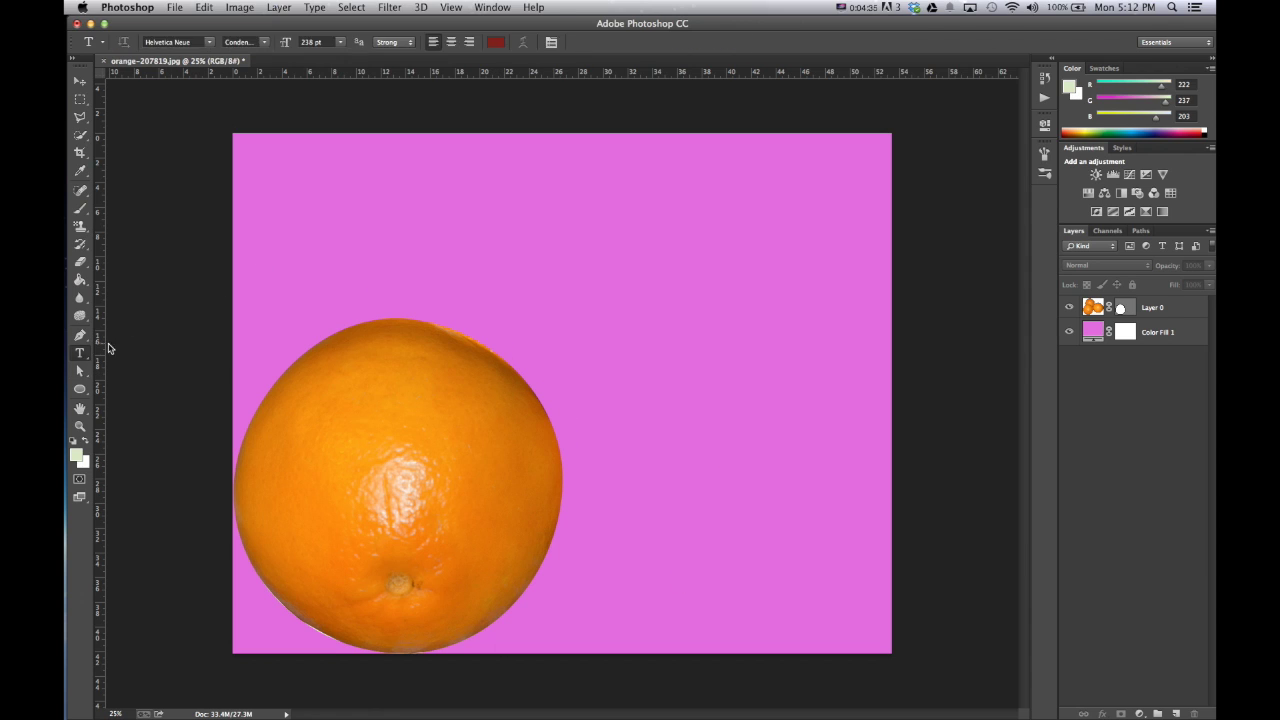
Step: Type 'Oranges are fun!' along the orange's top edge path, then draw a rectangle at upper right
{"action": "left_click", "coordinate": [412, 315]}
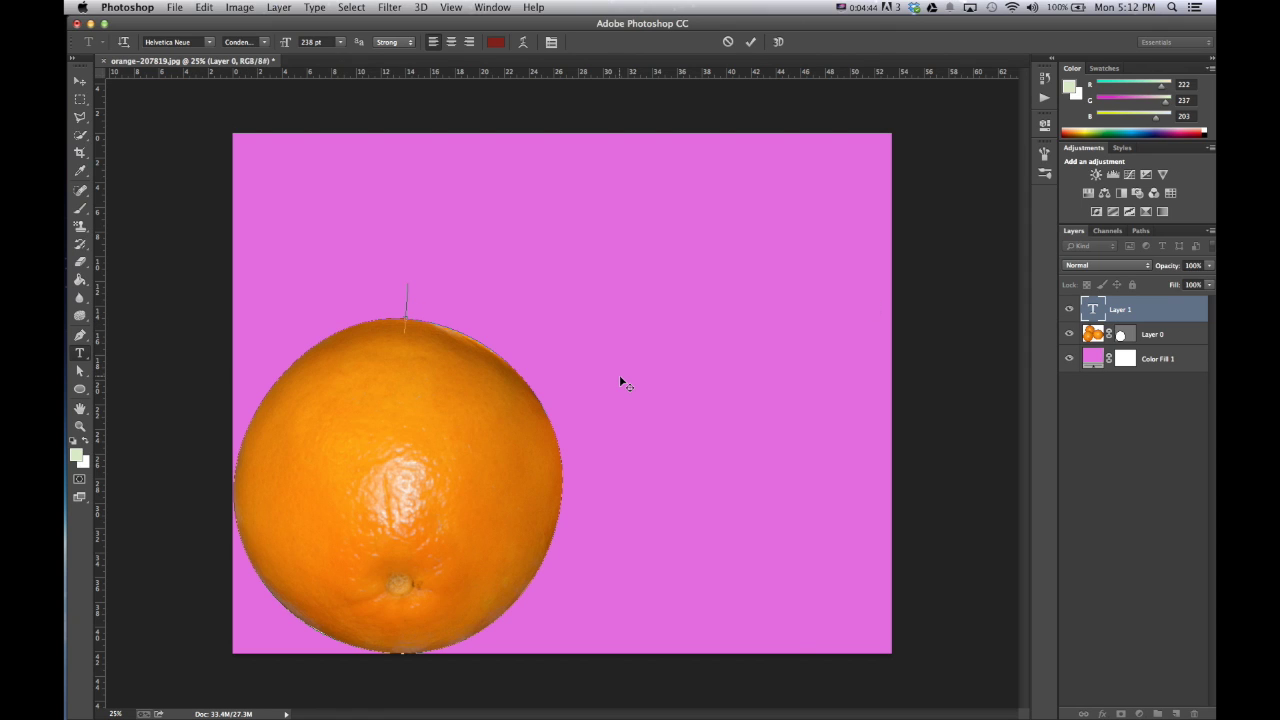
{"action": "type", "text": "Oran"}
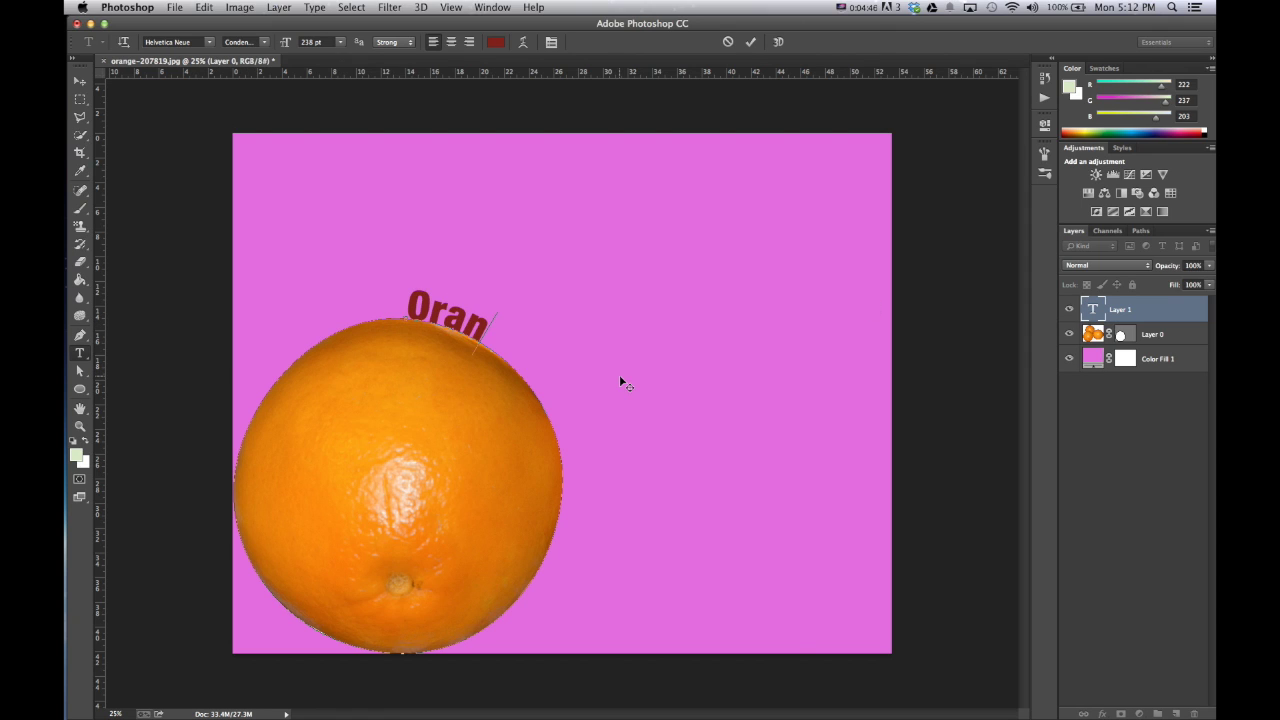
{"action": "type", "text": "ges are fun"}
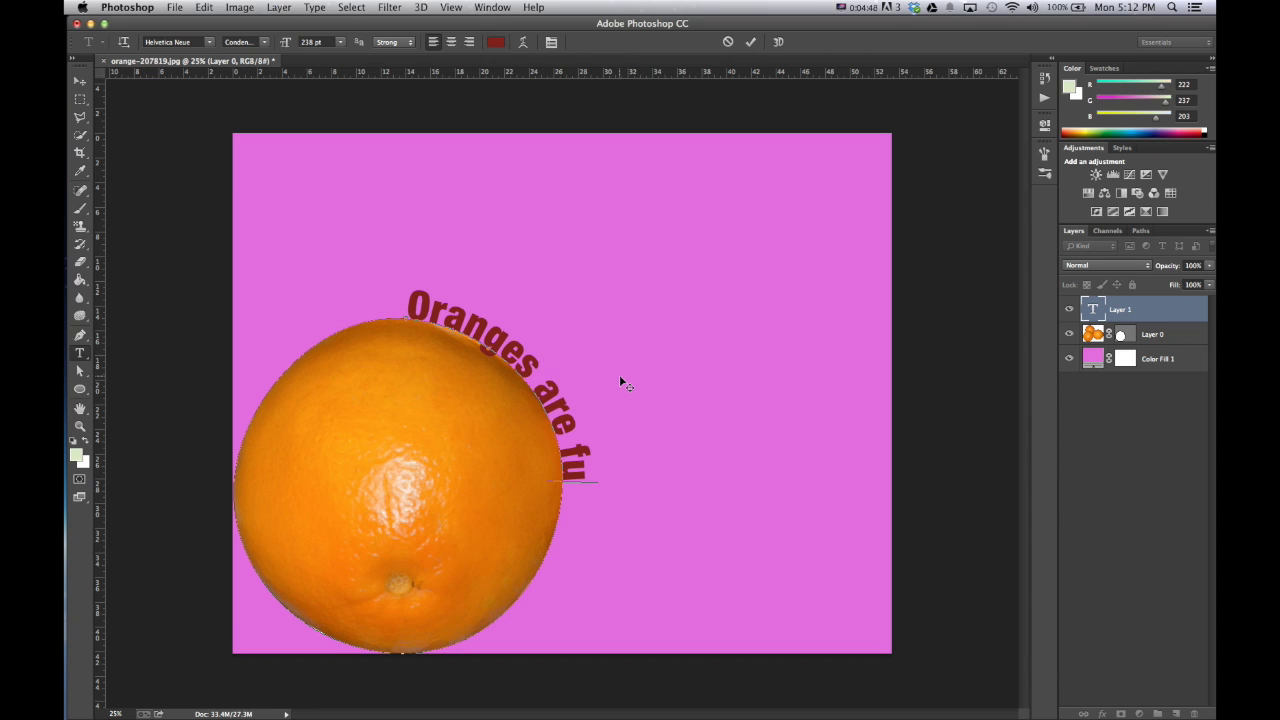
{"action": "type", "text": "!"}
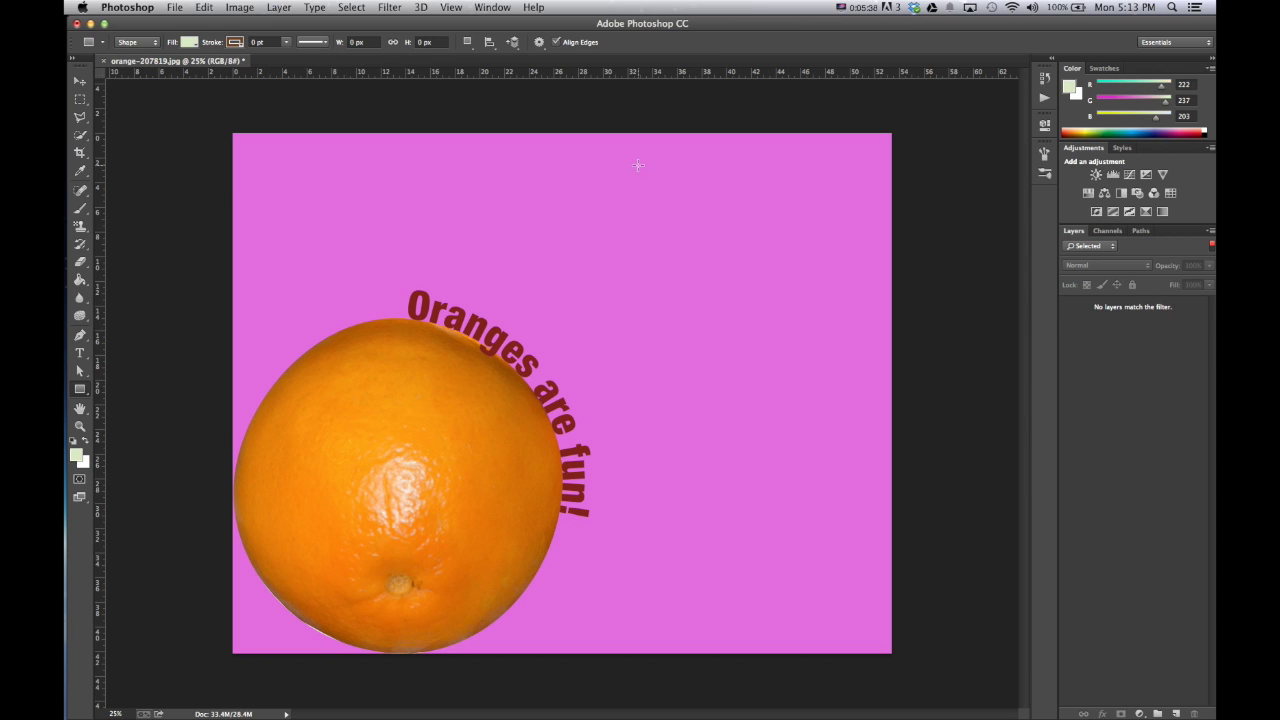
{"action": "left_click_drag", "start_coordinate": [569, 156], "coordinate": [845, 343]}
{"action": "left_click", "coordinate": [1006, 119]}
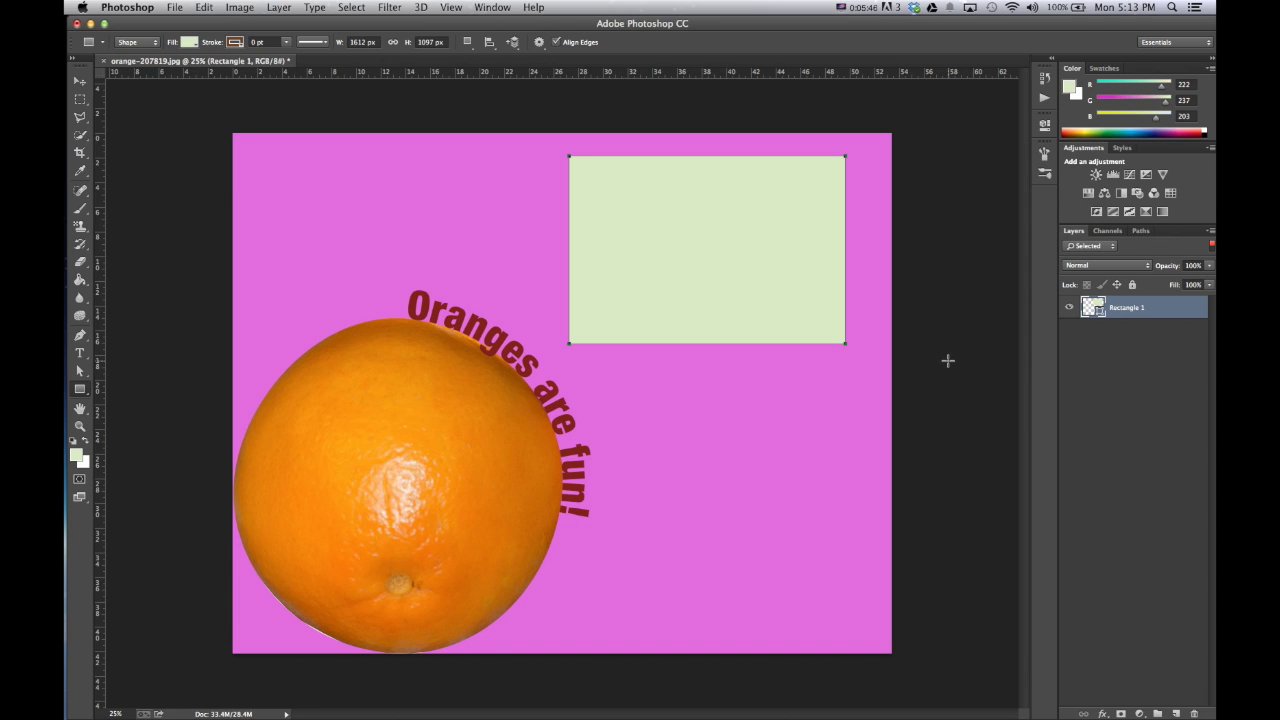
{"action": "key", "text": "Delete"}
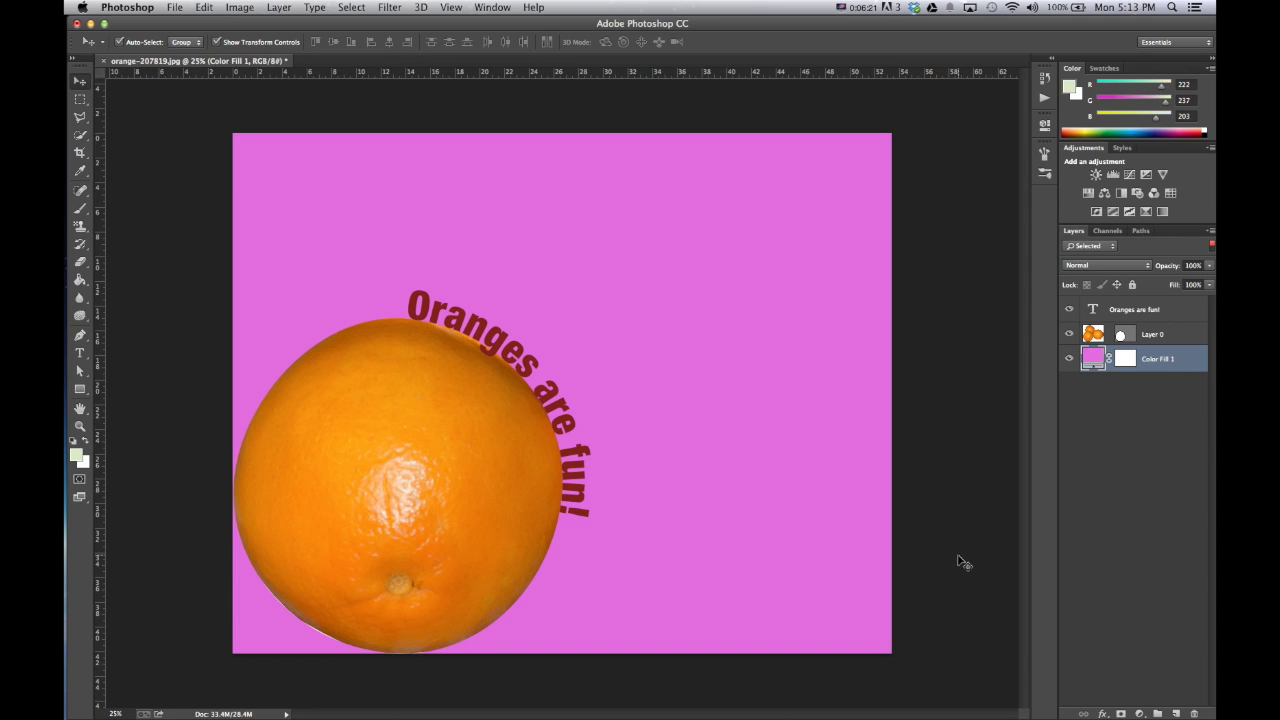